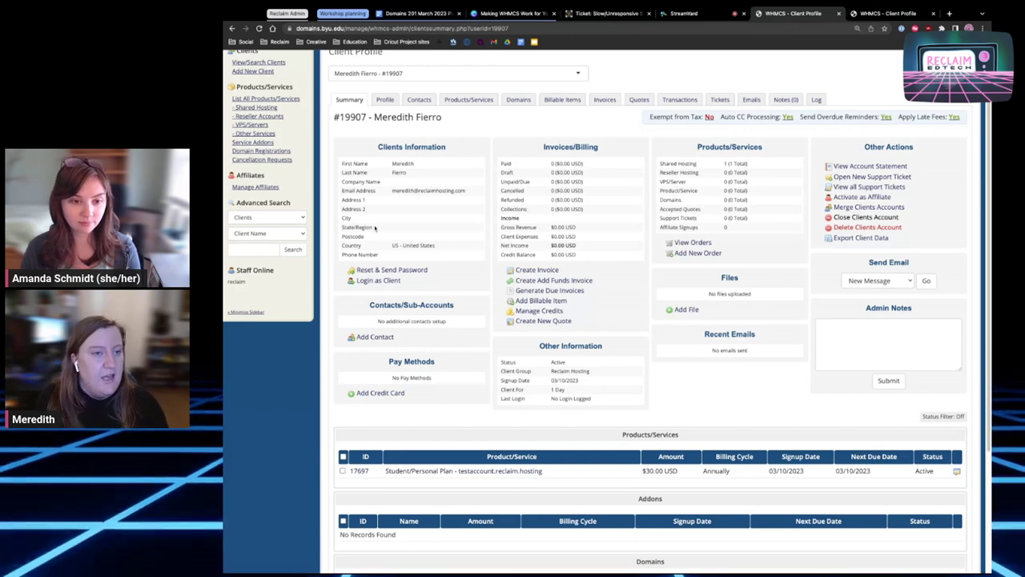
Step: Examine the client's summary page, covering the contact information, the new order option and the merge and delete account actions
{"action": "mouse_move", "coordinate": [404, 200]}
{"action": "left_mouse_down"}
{"action": "mouse_move", "coordinate": [425, 192]}
{"action": "mouse_move", "coordinate": [394, 191]}
{"action": "left_mouse_up"}
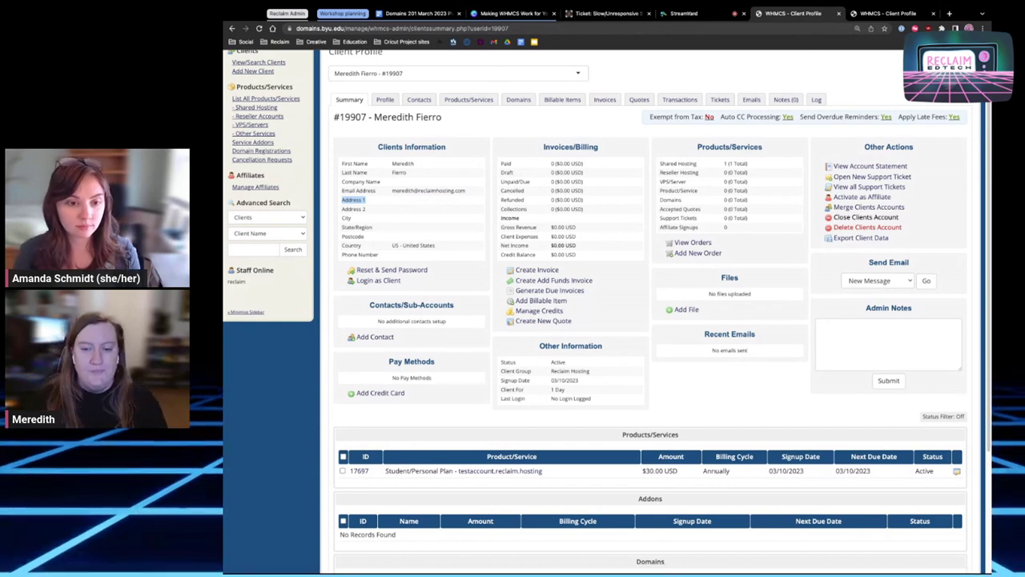
{"action": "scroll", "coordinate": [424, 414], "scroll_direction": "down", "scroll_amount": 2}
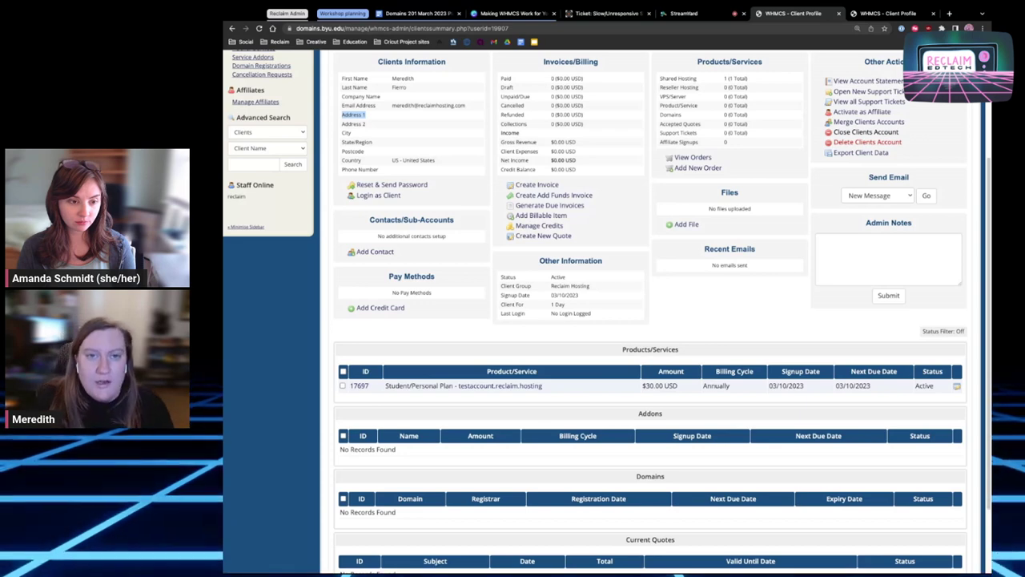
{"action": "scroll", "coordinate": [718, 187], "scroll_direction": "up", "scroll_amount": 1}
{"action": "scroll", "coordinate": [718, 187], "scroll_direction": "up", "scroll_amount": 1}
{"action": "left_click_drag", "start_coordinate": [723, 181], "coordinate": [671, 179]}
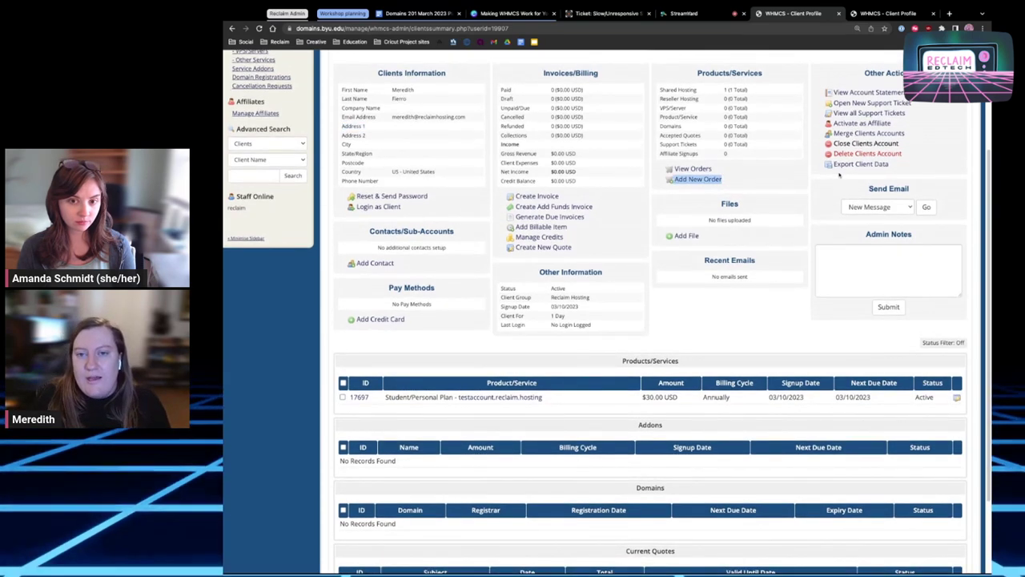
{"action": "left_click_drag", "start_coordinate": [905, 138], "coordinate": [829, 135]}
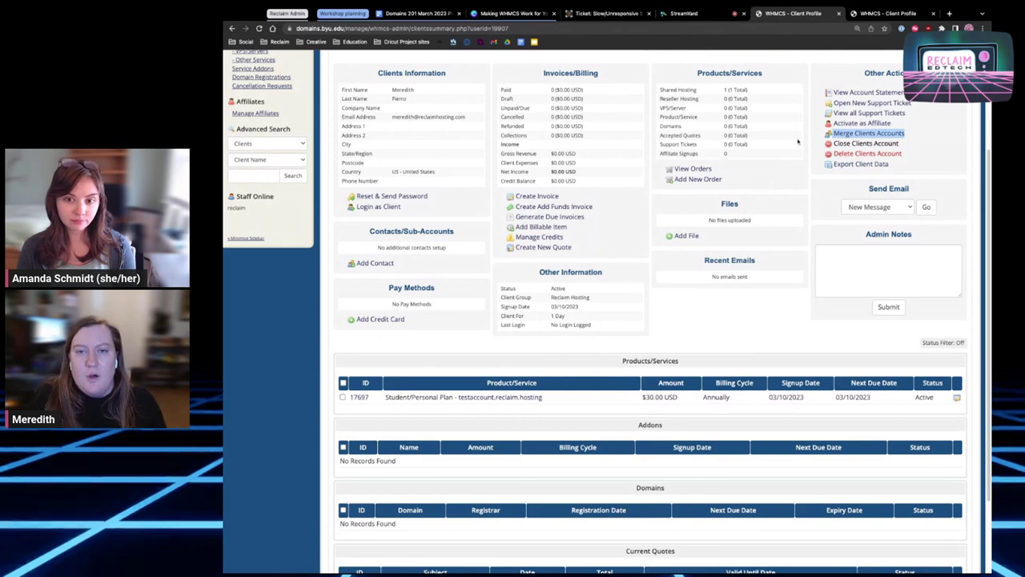
{"action": "left_click_drag", "start_coordinate": [905, 154], "coordinate": [833, 154]}
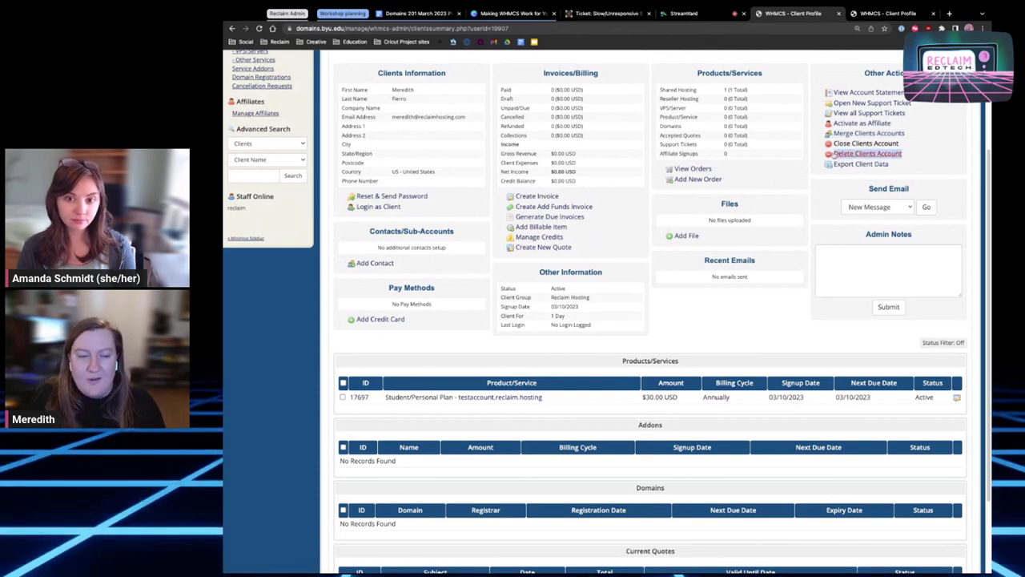
{"action": "left_click", "coordinate": [891, 163]}
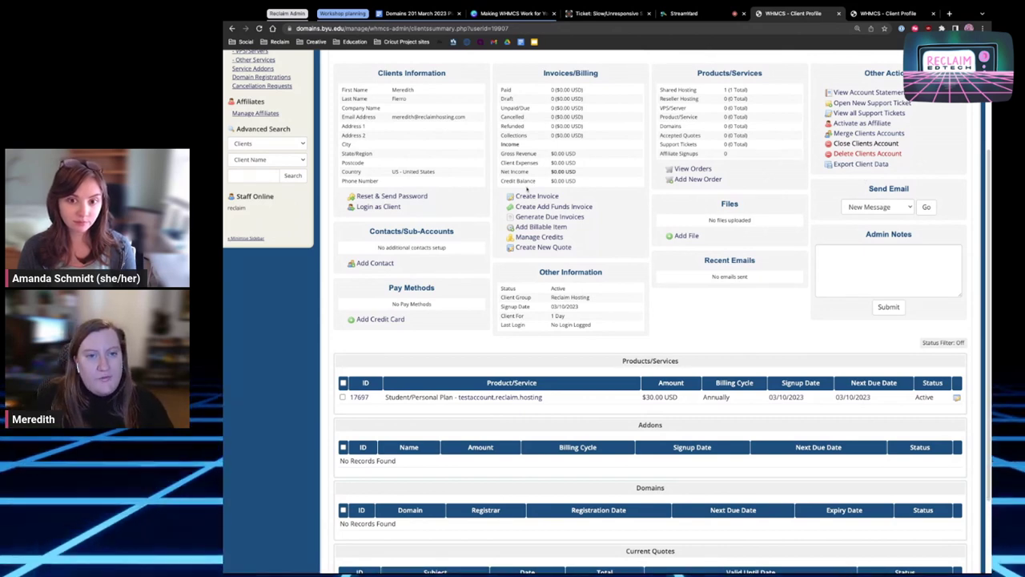
Step: Examine the products and services, addons and domains listed on the client's summary page
{"action": "scroll", "coordinate": [665, 330], "scroll_direction": "up", "scroll_amount": 1}
{"action": "scroll", "coordinate": [665, 329], "scroll_direction": "up", "scroll_amount": 1}
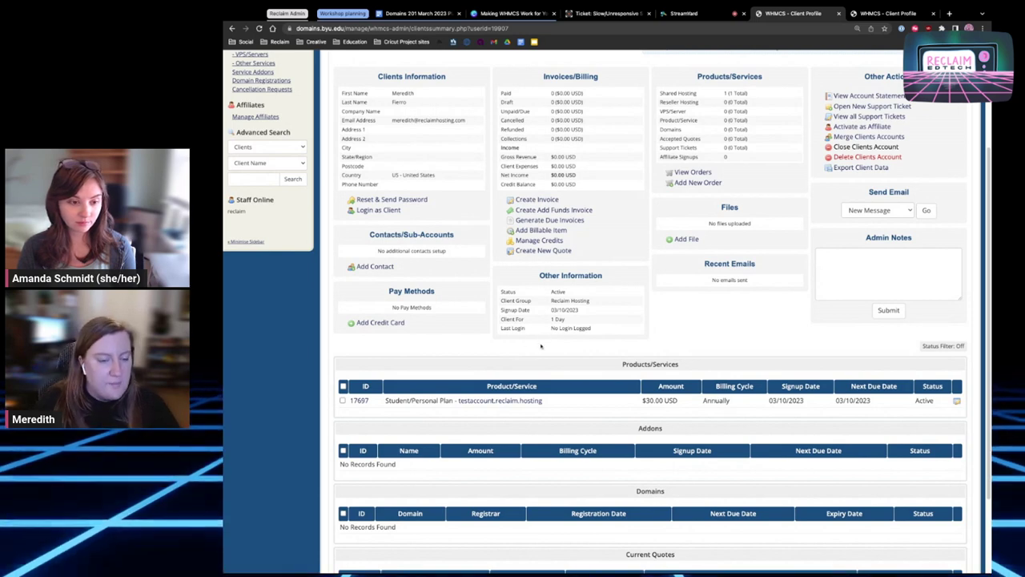
{"action": "scroll", "coordinate": [540, 346], "scroll_direction": "down", "scroll_amount": 3}
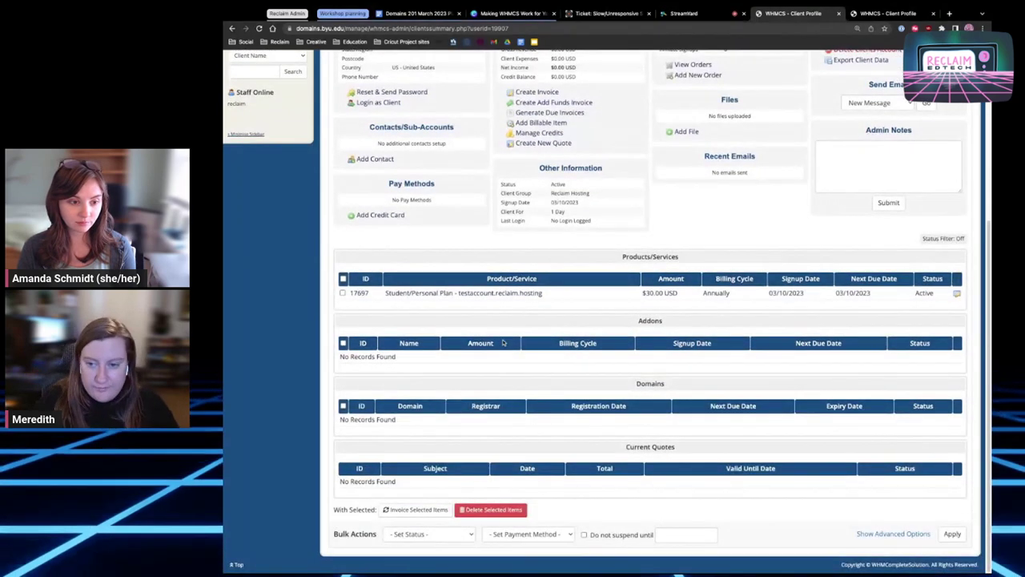
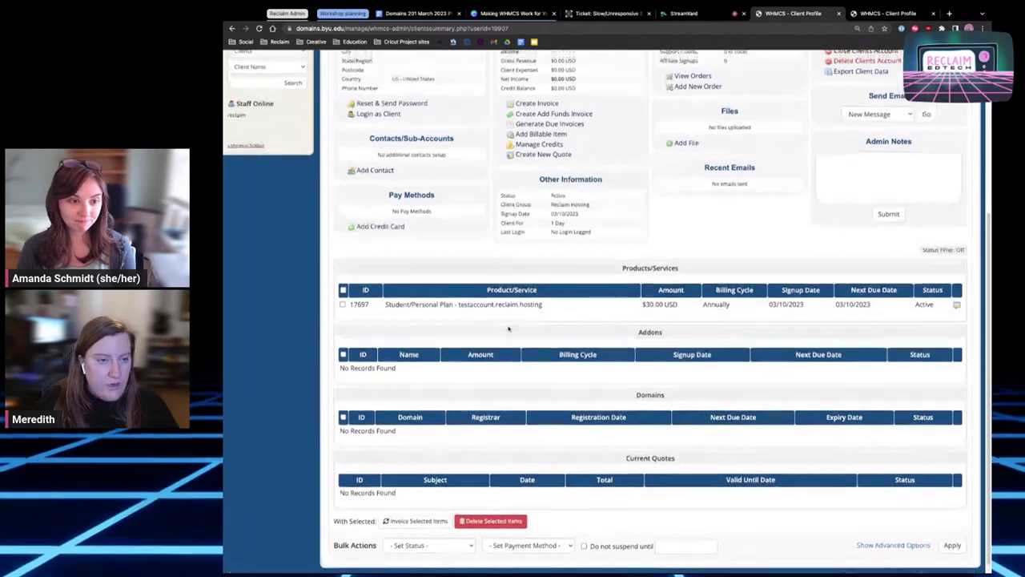
{"action": "scroll", "coordinate": [442, 378], "scroll_direction": "up", "scroll_amount": 1}
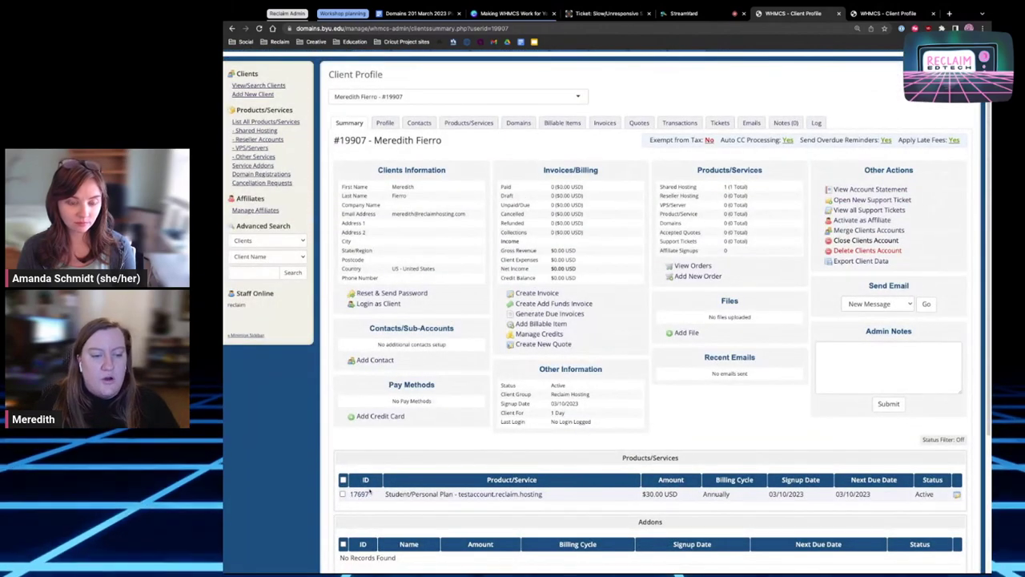
{"action": "double_click", "coordinate": [375, 494]}
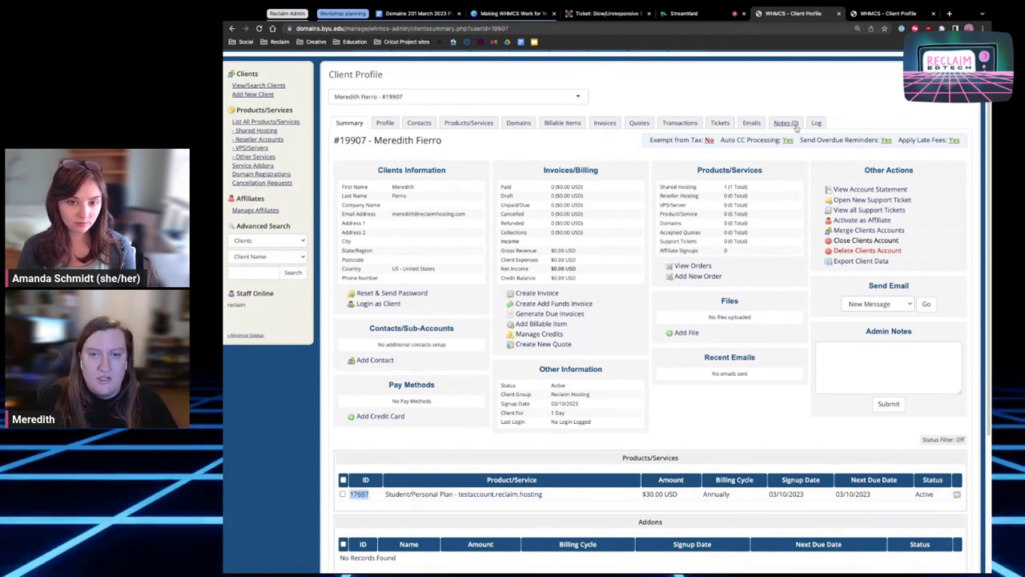
Step: View the client's notes and the activity log
{"action": "left_click", "coordinate": [785, 123]}
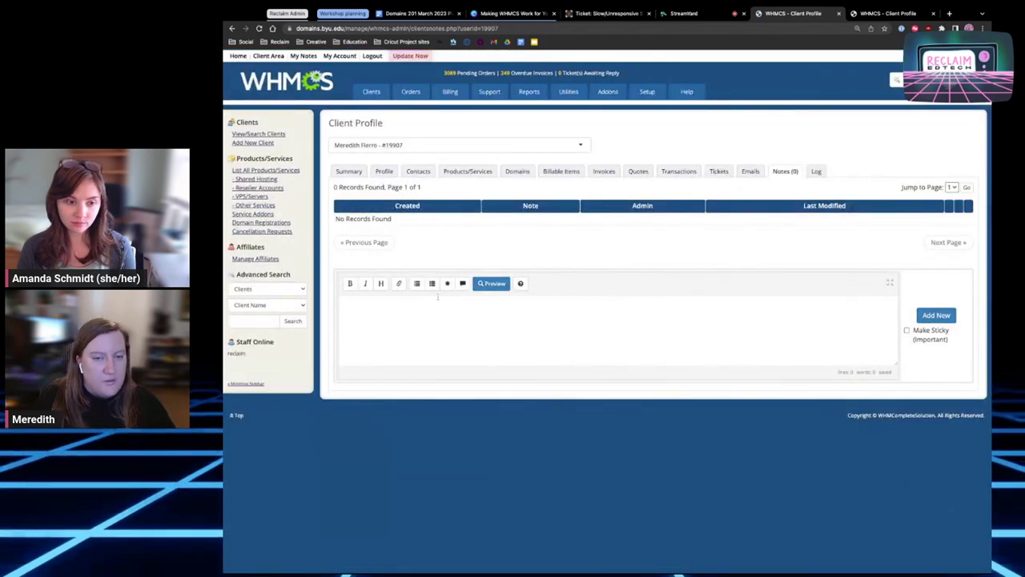
{"action": "left_click", "coordinate": [815, 172]}
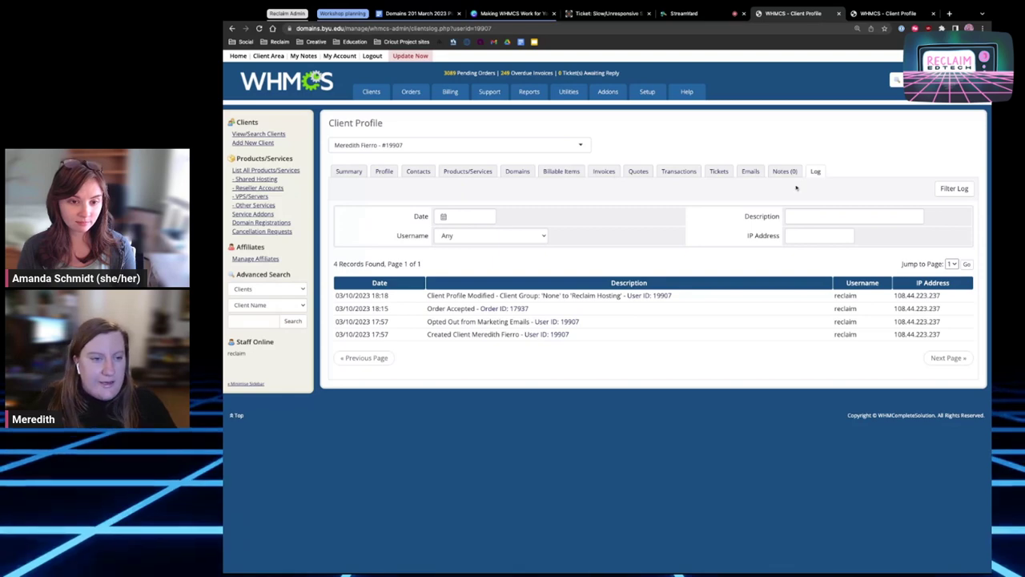
Step: Review the registration, password and command settings of the client's testaccount.reclaim.hosting service, and return to the client summary
{"action": "left_click", "coordinate": [471, 172]}
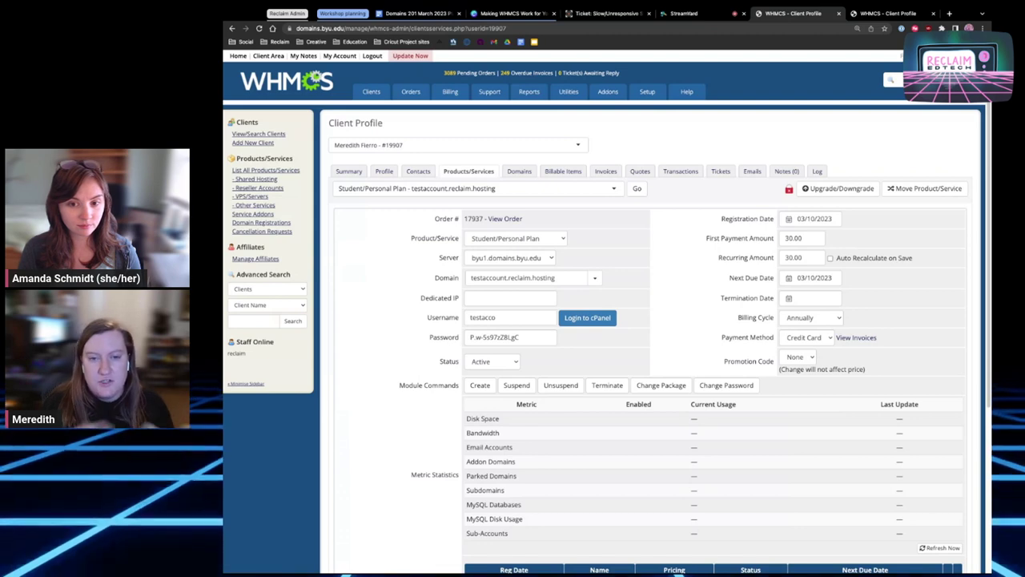
{"action": "triple_click", "coordinate": [714, 218]}
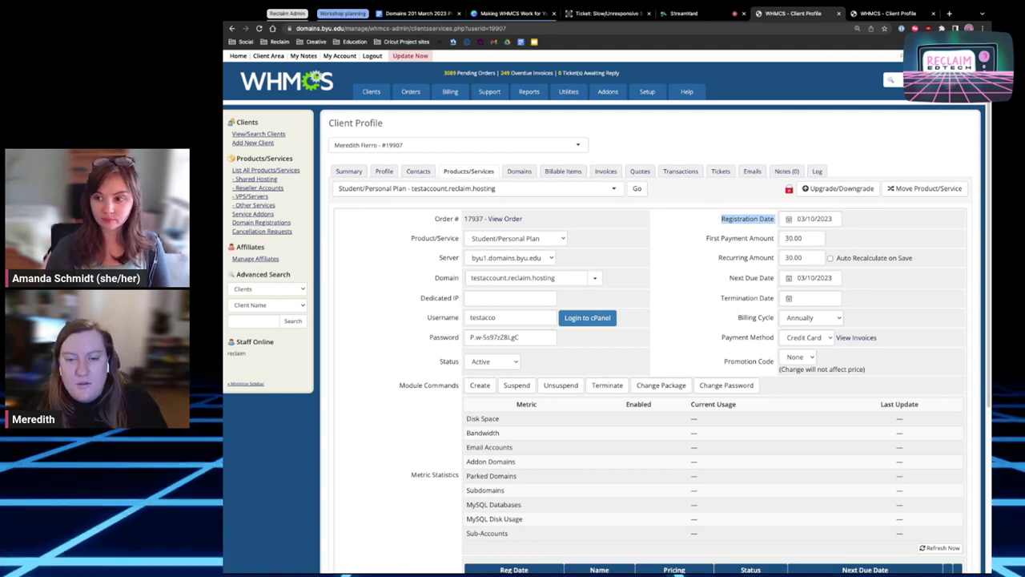
{"action": "scroll", "coordinate": [755, 237], "scroll_direction": "down", "scroll_amount": 3}
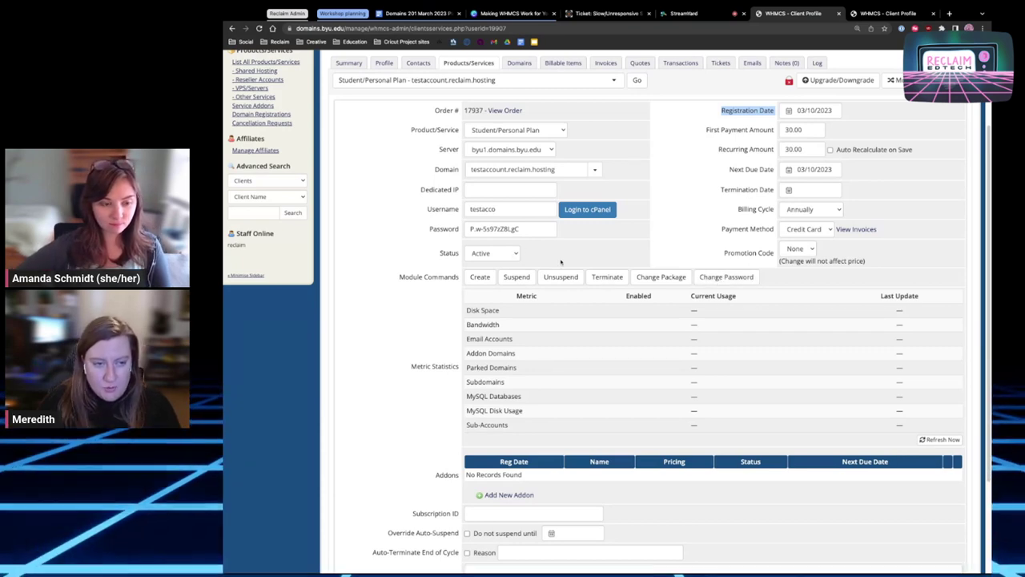
{"action": "left_click", "coordinate": [544, 230]}
{"action": "triple_click", "coordinate": [512, 229]}
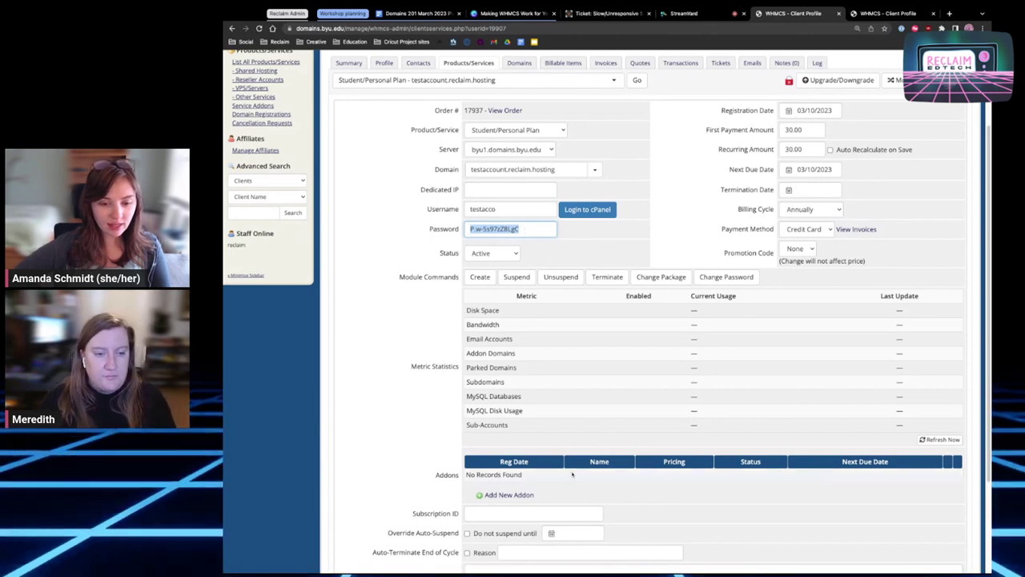
{"action": "scroll", "coordinate": [572, 474], "scroll_direction": "down", "scroll_amount": 1}
{"action": "scroll", "coordinate": [573, 474], "scroll_direction": "up", "scroll_amount": 2}
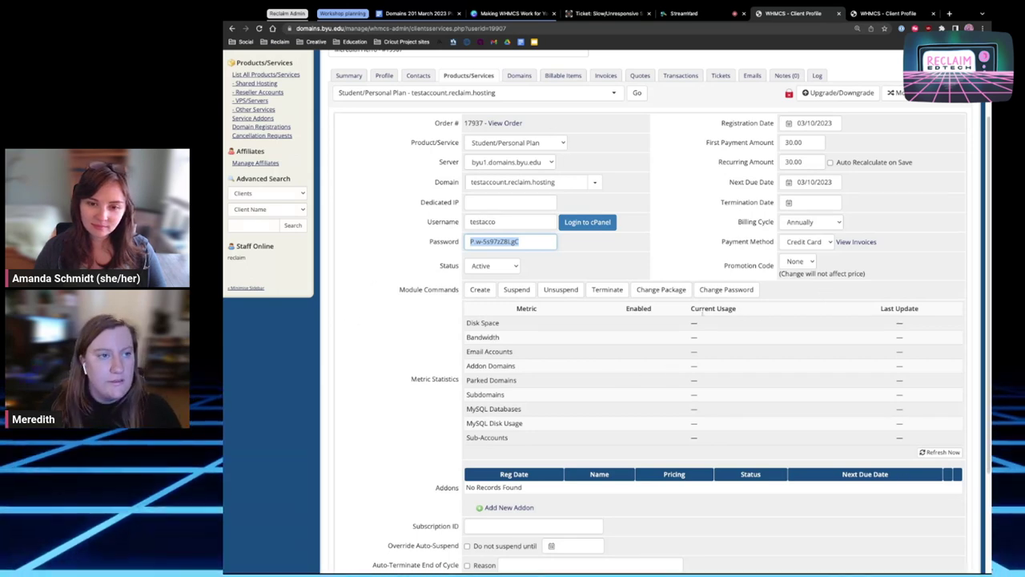
{"action": "left_click", "coordinate": [349, 75]}
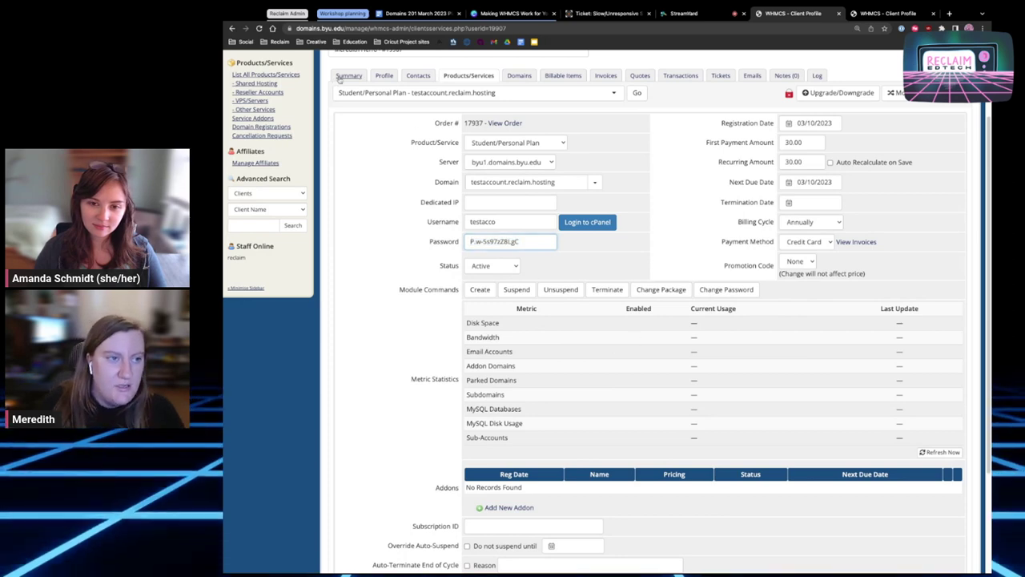
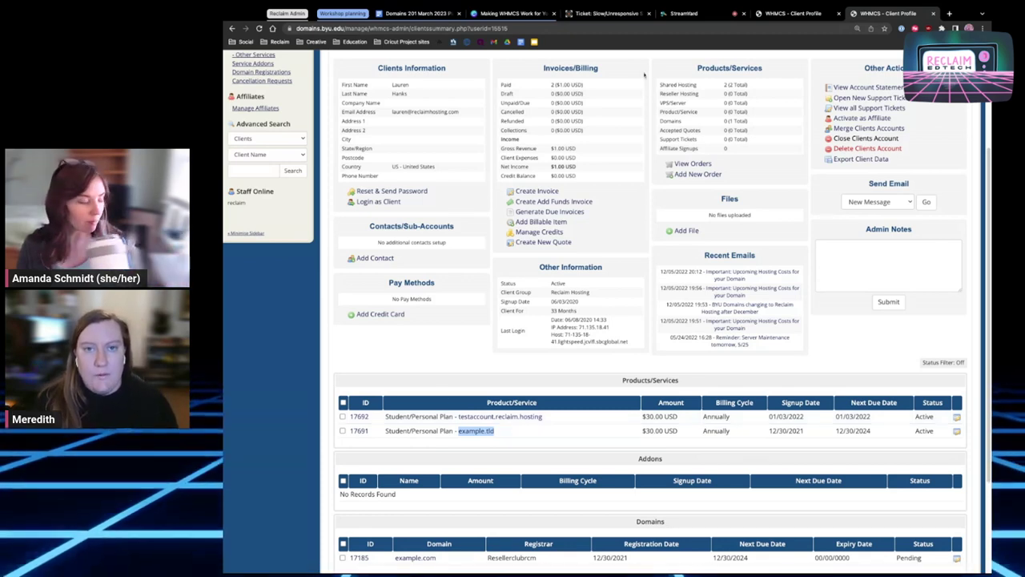
Step: Open the other client's example.tld hosting service and inspect its username and domain
{"action": "left_click", "coordinate": [792, 14]}
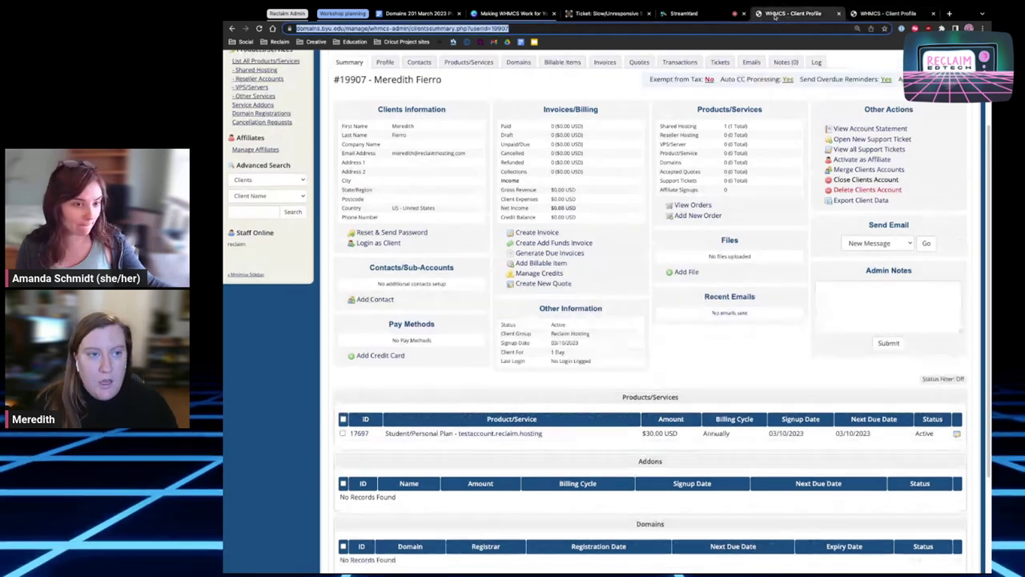
{"action": "key", "text": "ctrl+Tab"}
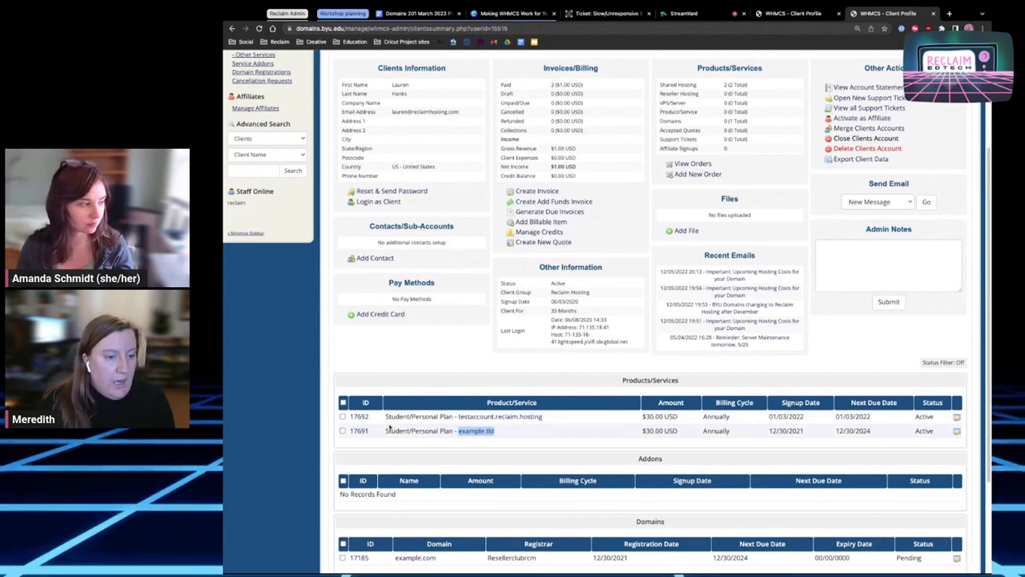
{"action": "left_click", "coordinate": [359, 431]}
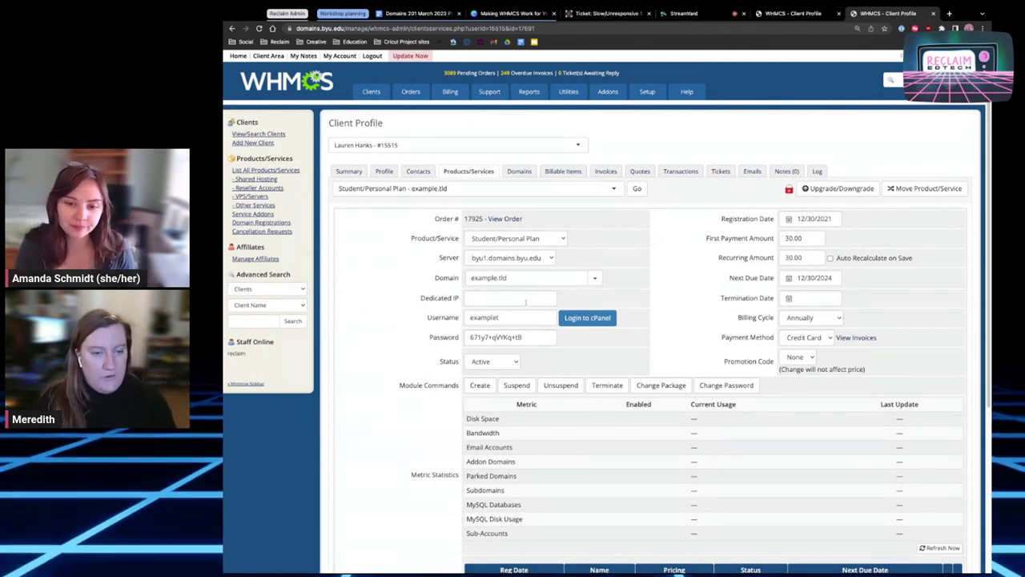
{"action": "double_click", "coordinate": [508, 317]}
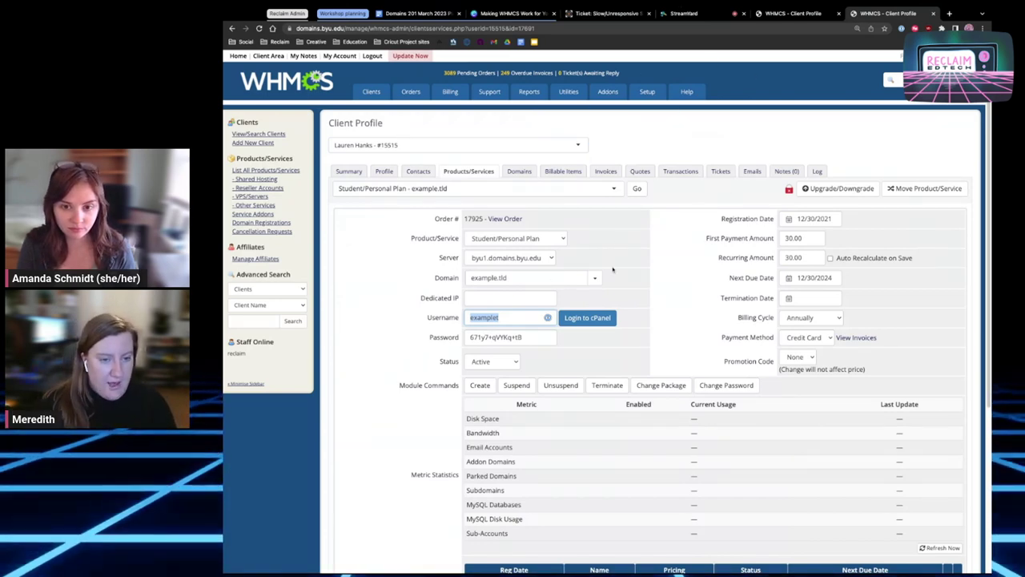
{"action": "double_click", "coordinate": [544, 277]}
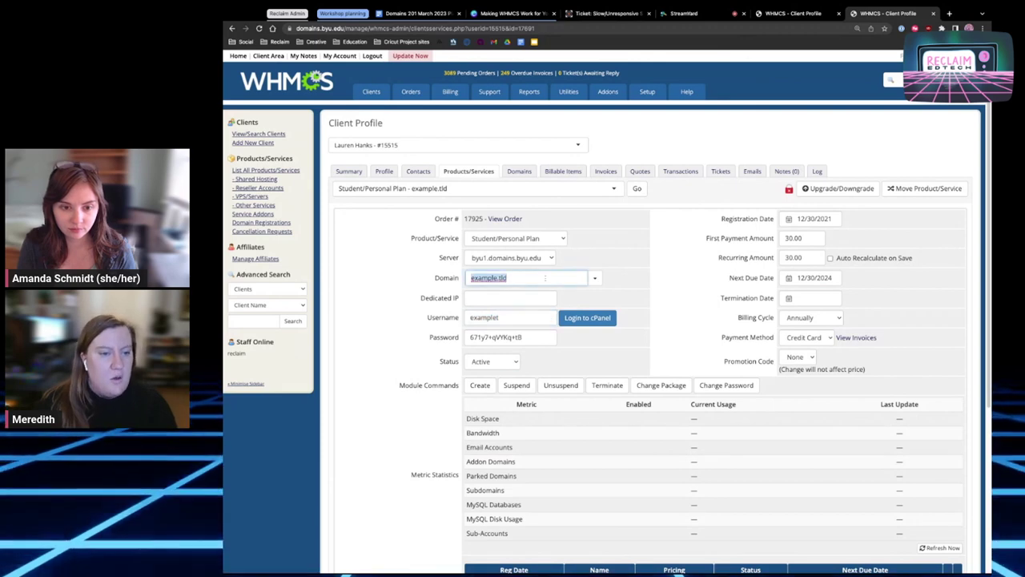
Step: Start a new order for the first client with invoice generation and email sending turned off, keeping order confirmation on
{"action": "left_click", "coordinate": [760, 16]}
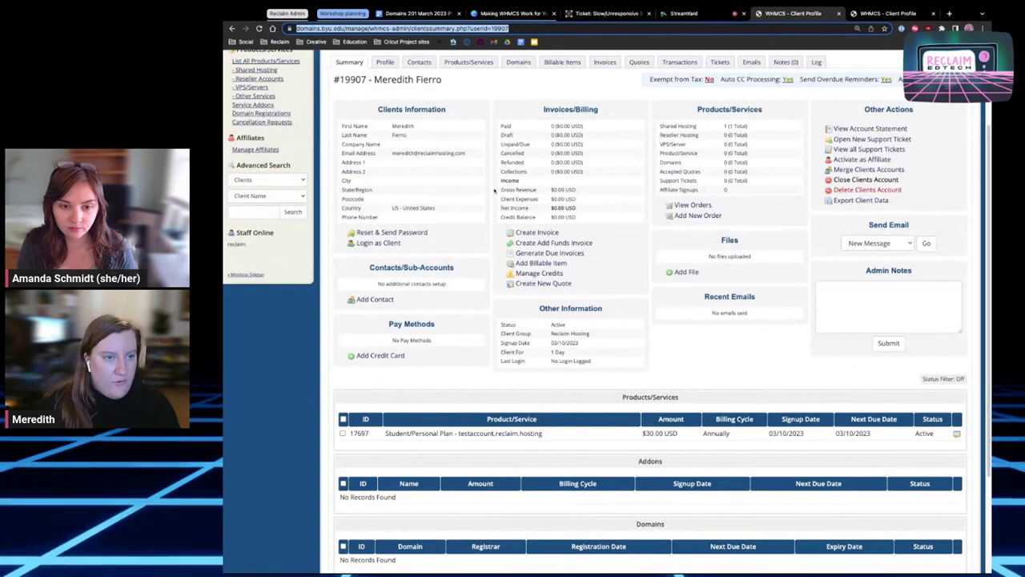
{"action": "left_click", "coordinate": [699, 216]}
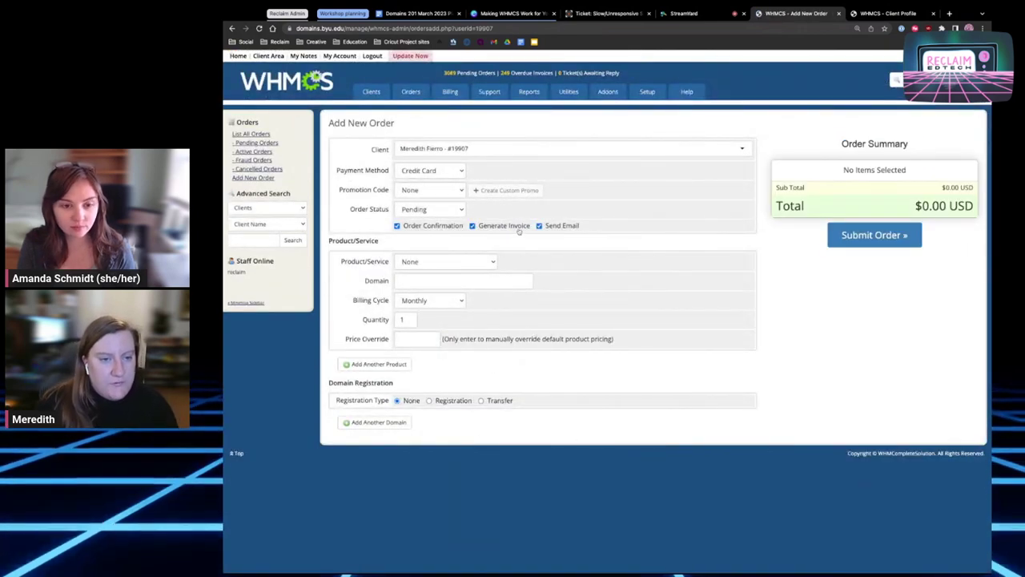
{"action": "left_click", "coordinate": [474, 226]}
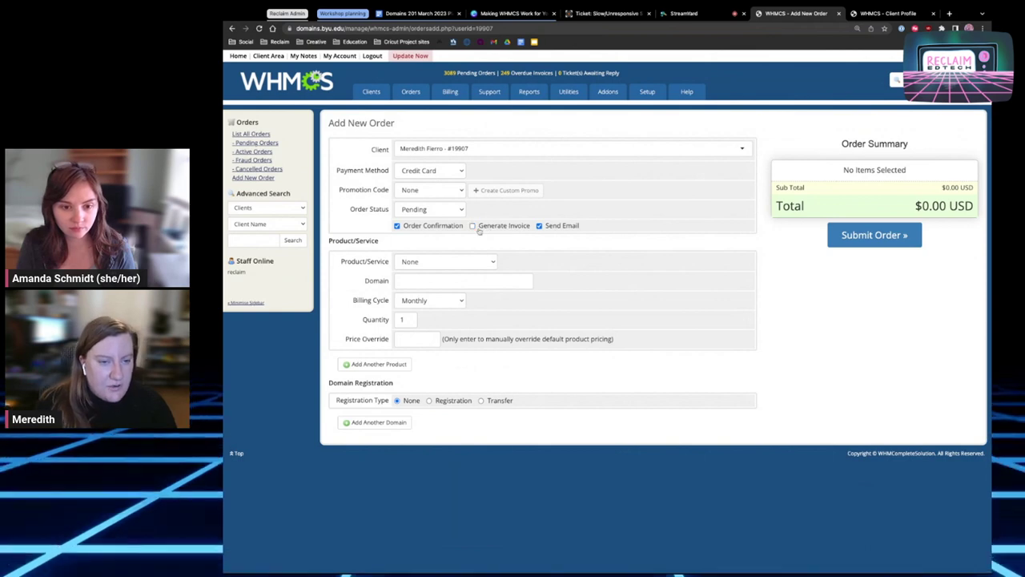
{"action": "left_click", "coordinate": [540, 227]}
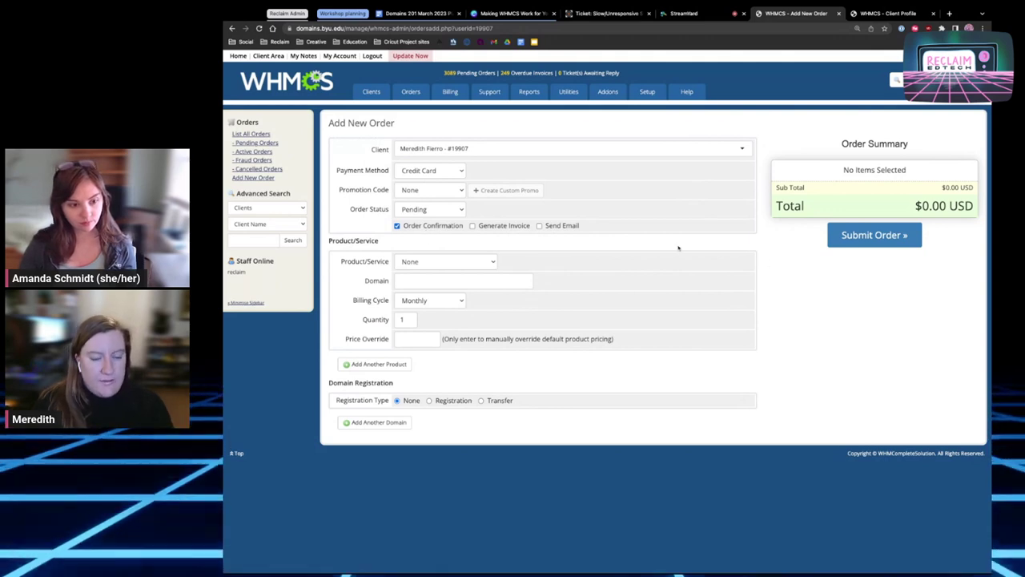
{"action": "triple_click", "coordinate": [593, 226]}
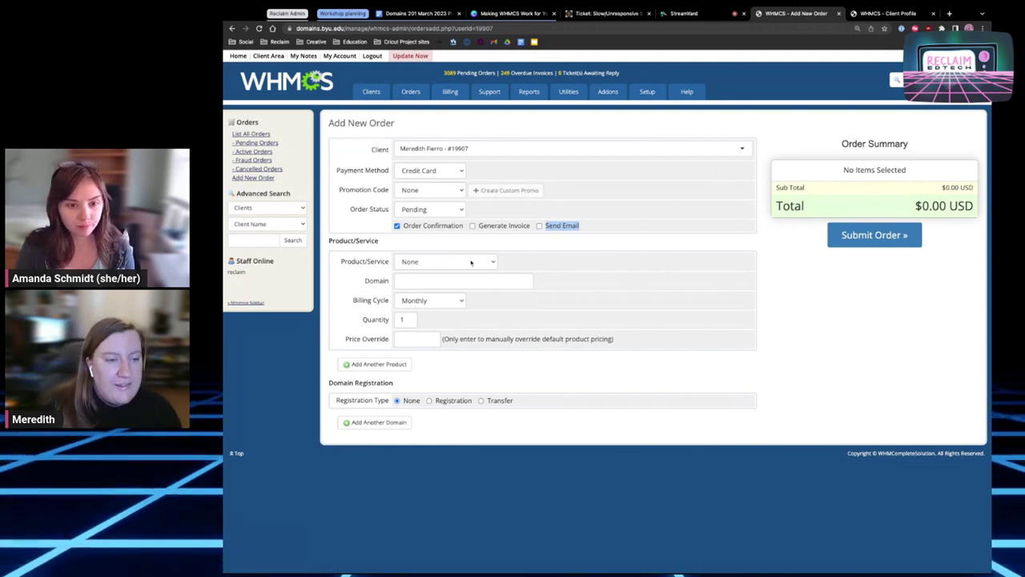
{"action": "left_click_drag", "start_coordinate": [332, 258], "coordinate": [632, 331]}
{"action": "left_click", "coordinate": [620, 310]}
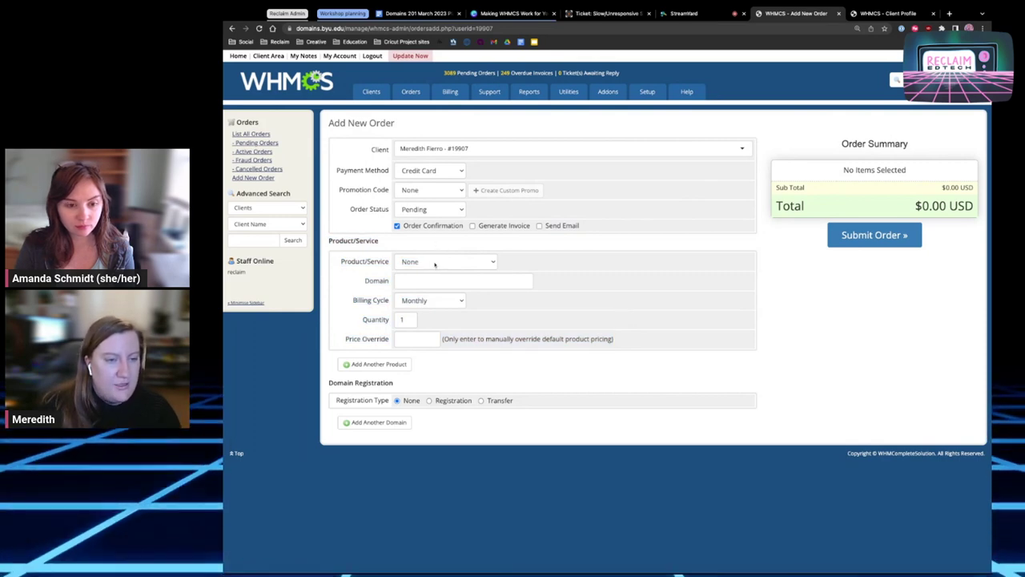
Step: Choose the Student/Personal Plan as the order's product and set its domain to example.tld
{"action": "left_click", "coordinate": [435, 262]}
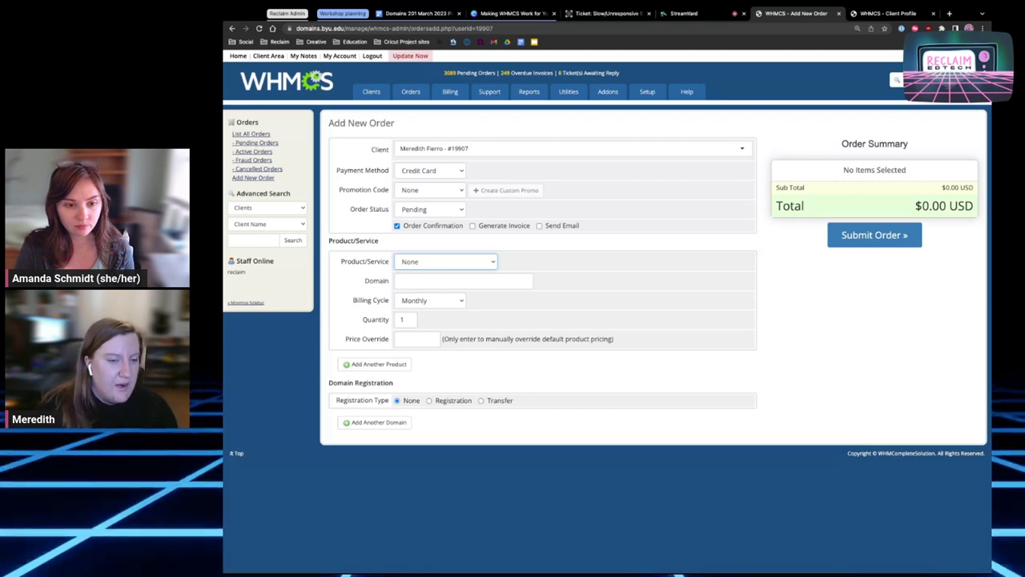
{"action": "left_click", "coordinate": [420, 276]}
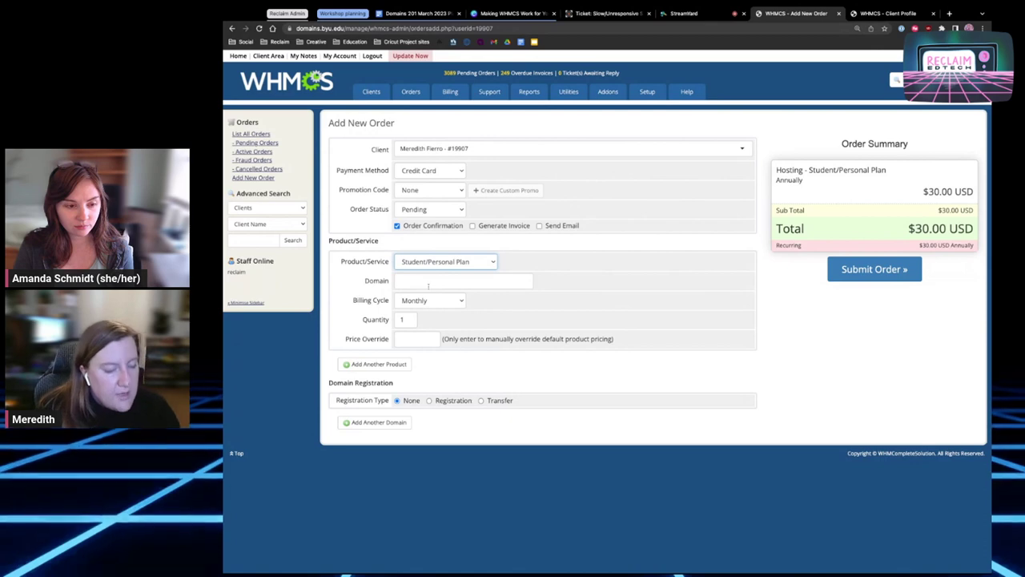
{"action": "left_click", "coordinate": [405, 281]}
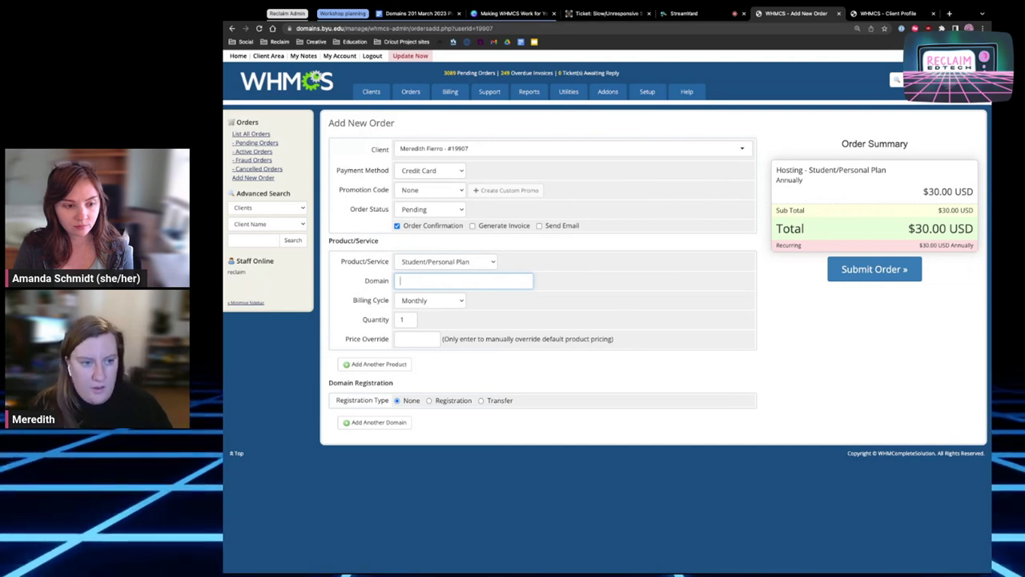
{"action": "type", "text": "exampl"}
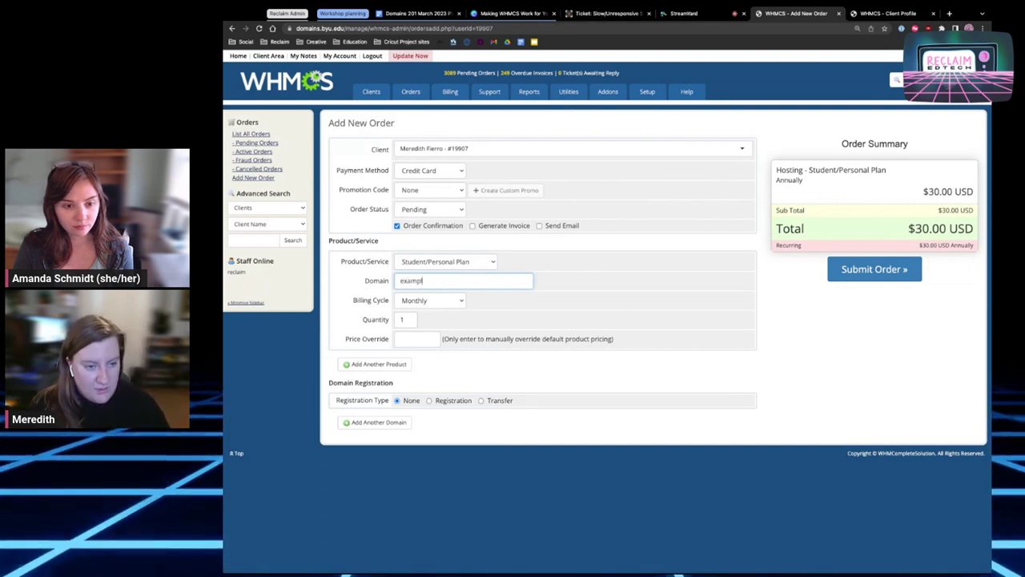
{"action": "type", "text": "e.tld"}
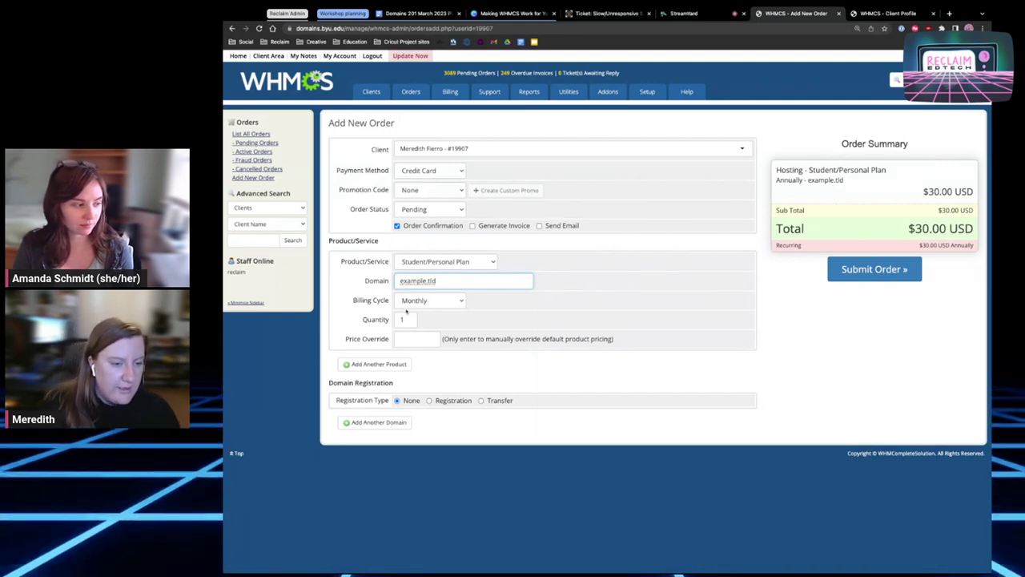
Step: Submit the order with a Free billing cycle and a price override of 0.0
{"action": "left_click", "coordinate": [461, 302]}
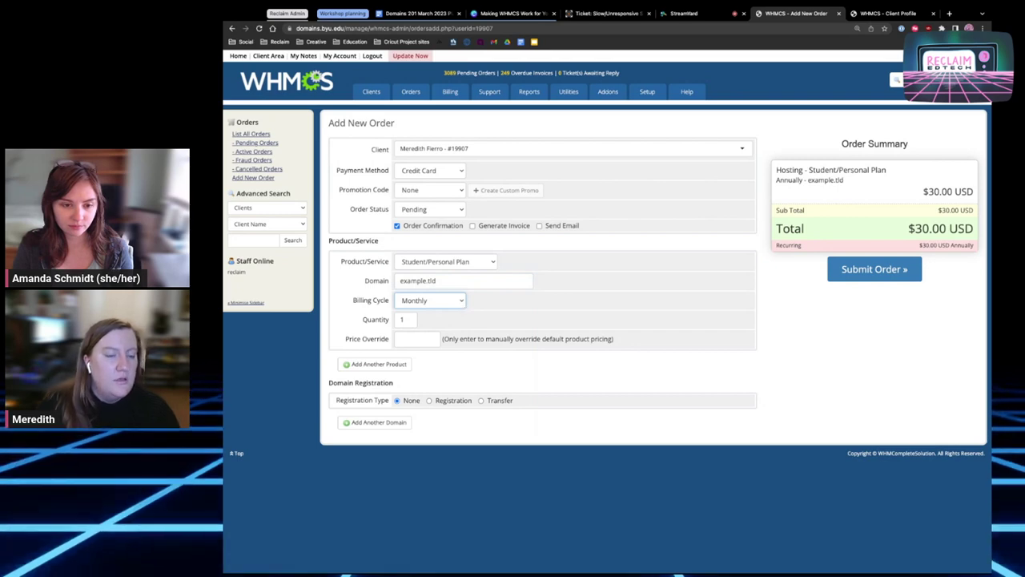
{"action": "left_click", "coordinate": [424, 268]}
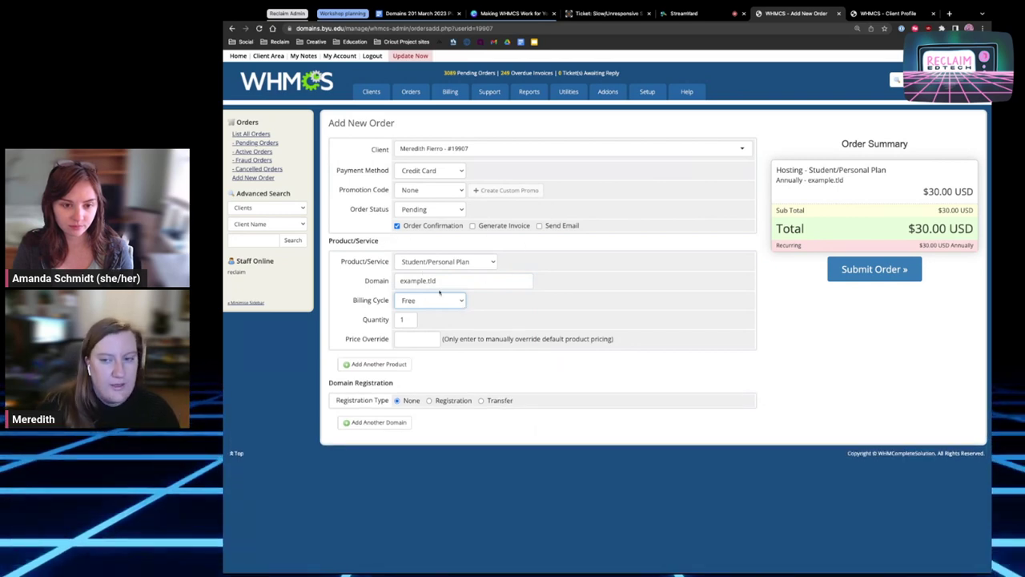
{"action": "left_click", "coordinate": [420, 339]}
{"action": "type", "text": "0"}
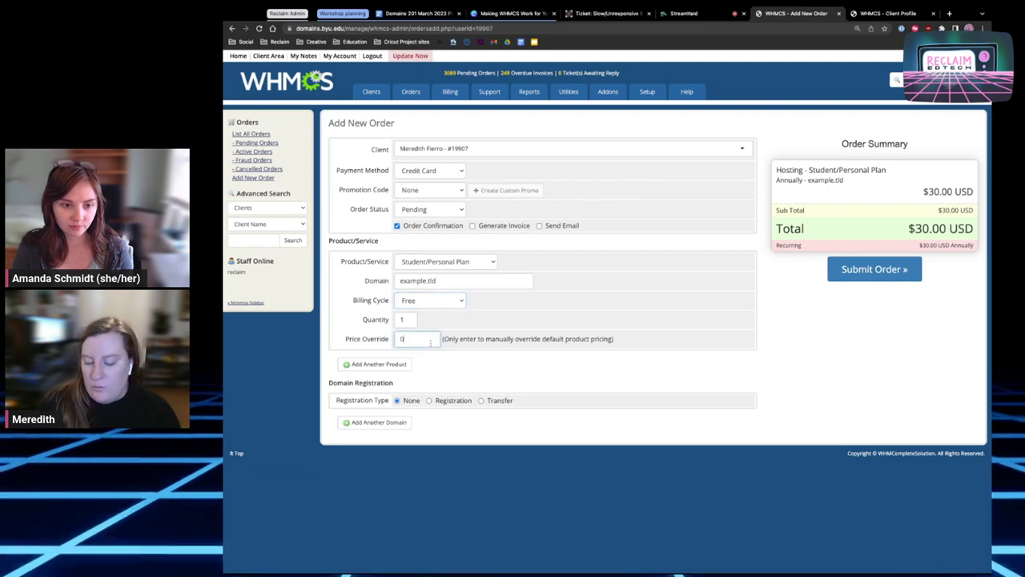
{"action": "type", "text": ".0"}
{"action": "left_click", "coordinate": [524, 209]}
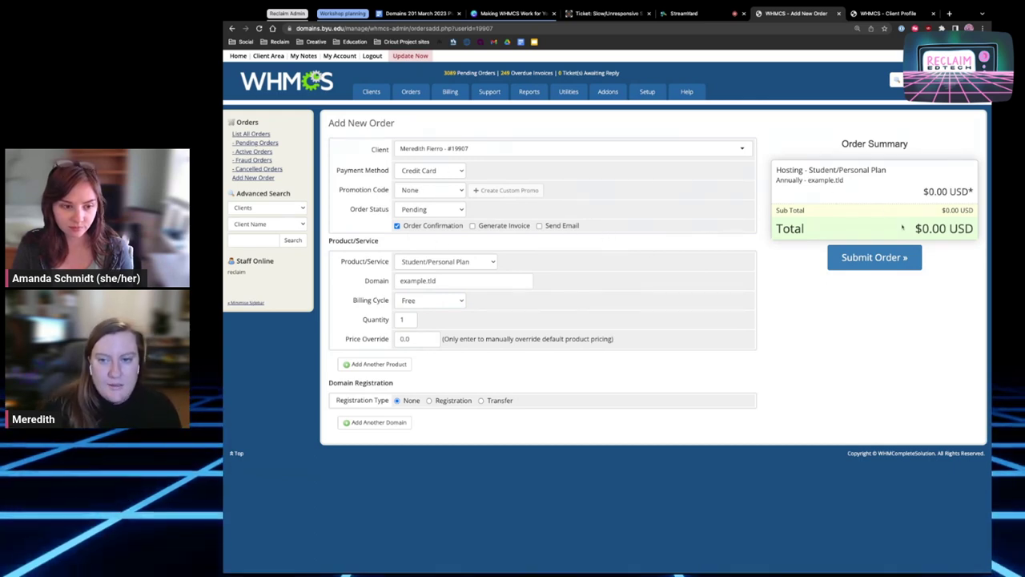
{"action": "left_click_drag", "start_coordinate": [974, 229], "coordinate": [900, 228]}
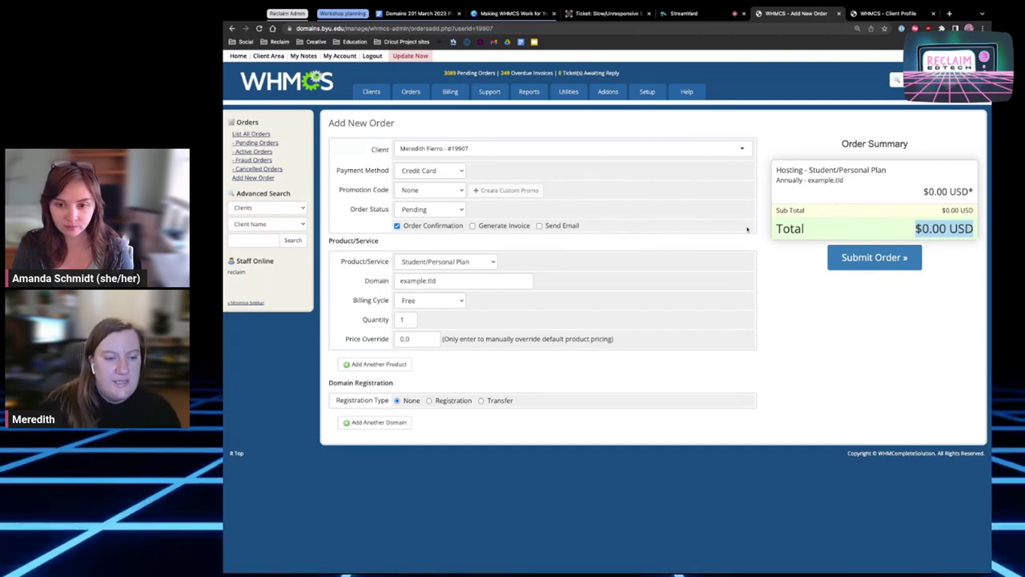
{"action": "left_click", "coordinate": [851, 268]}
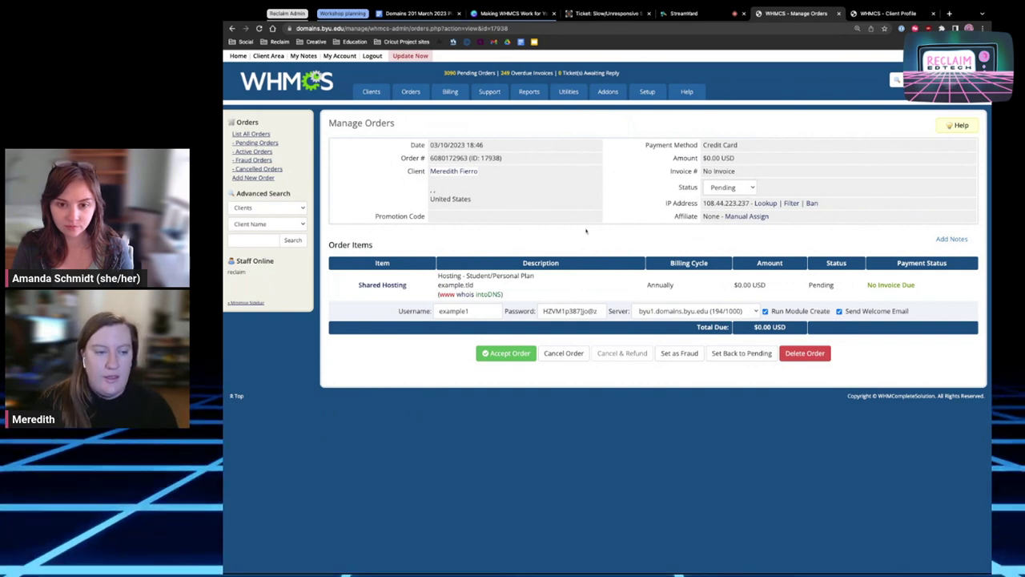
Step: Change the pending order's username to examplet and turn off Run Module Create and Send Welcome Email
{"action": "left_click", "coordinate": [480, 311]}
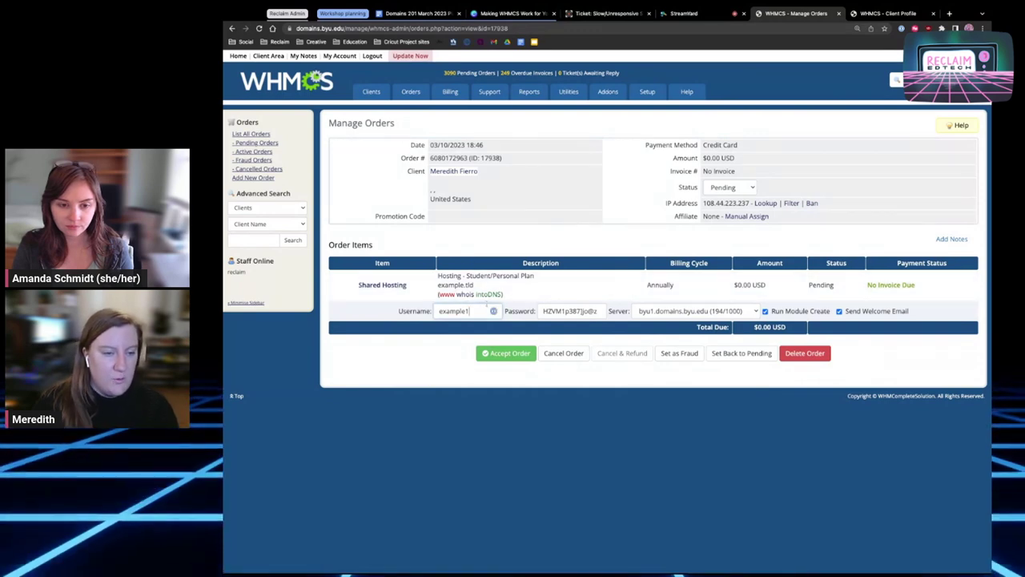
{"action": "double_click", "coordinate": [478, 311]}
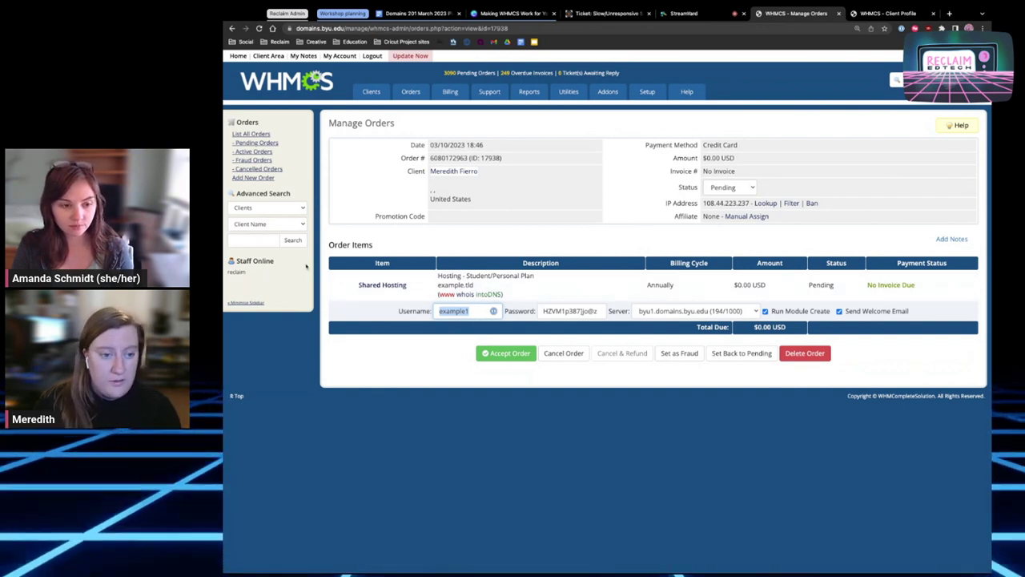
{"action": "key", "text": "Right"}
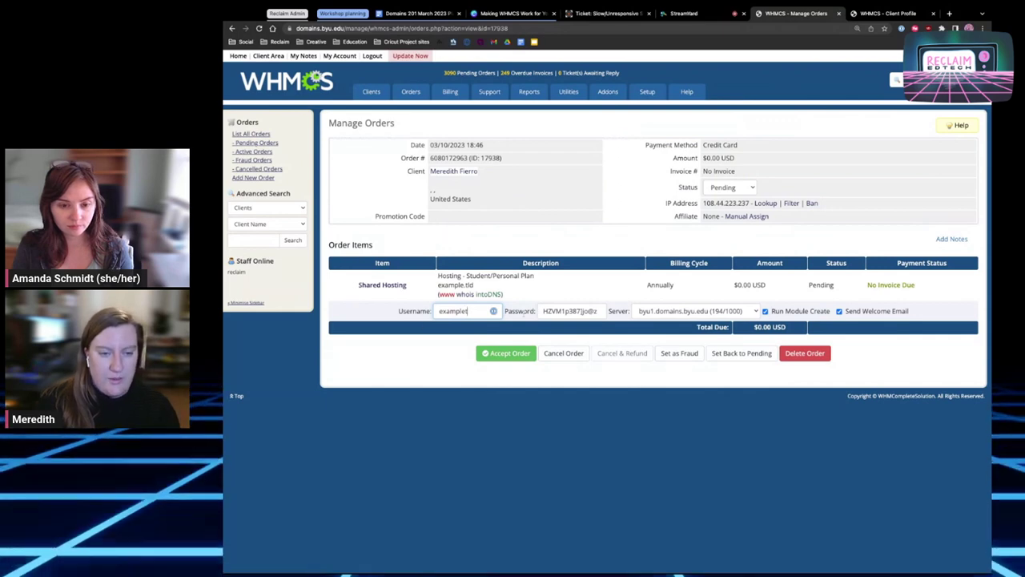
{"action": "key", "text": "Tab"}
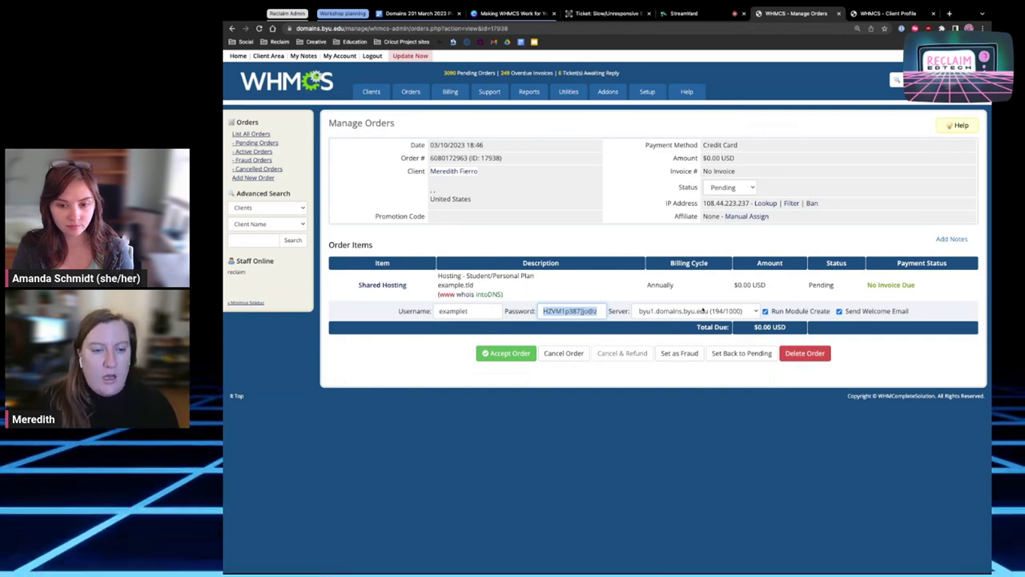
{"action": "left_click", "coordinate": [765, 312]}
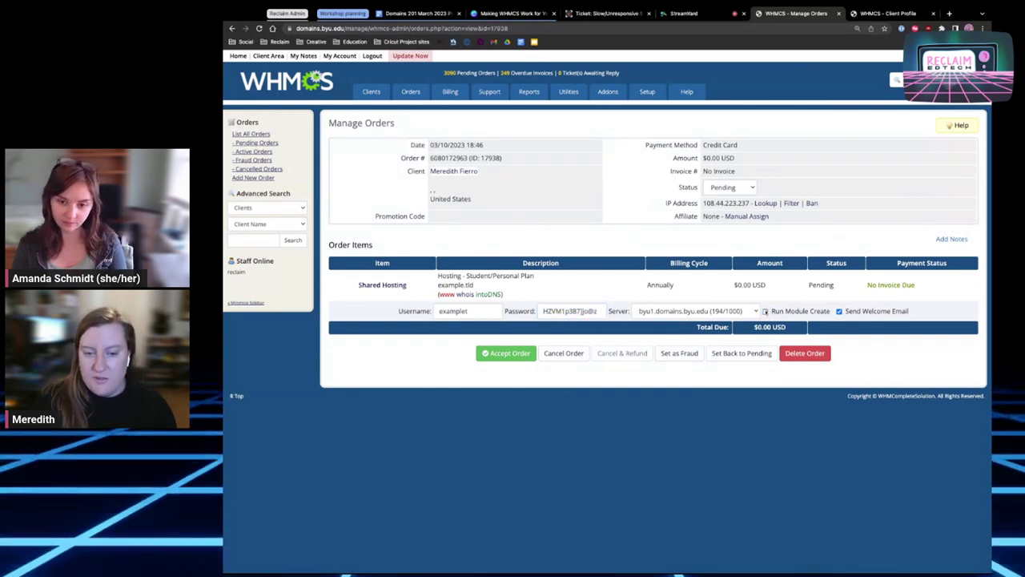
{"action": "left_click", "coordinate": [839, 311]}
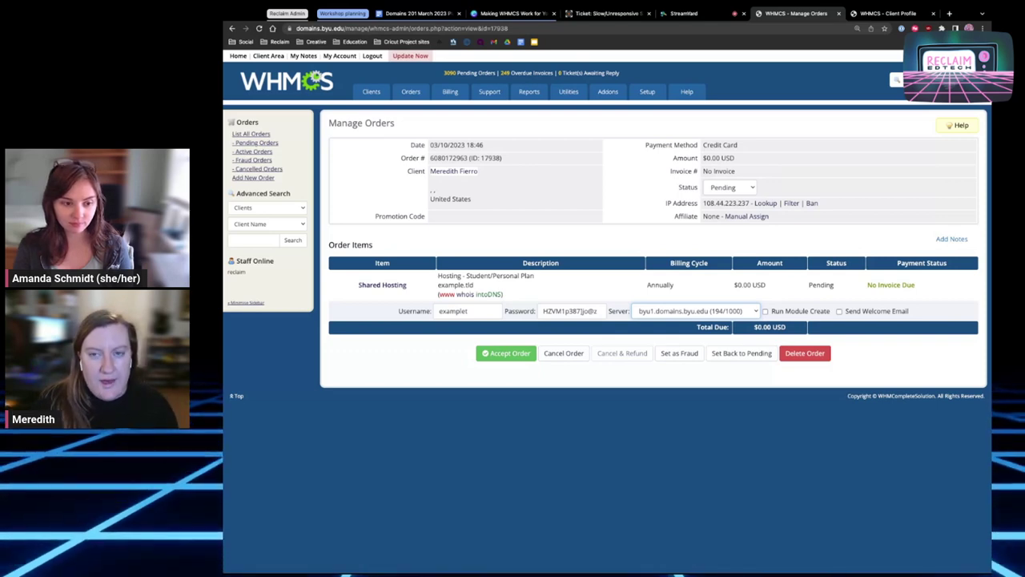
Step: Check which server the other client's example.tld service uses, and return to the pending order
{"action": "left_click", "coordinate": [887, 13]}
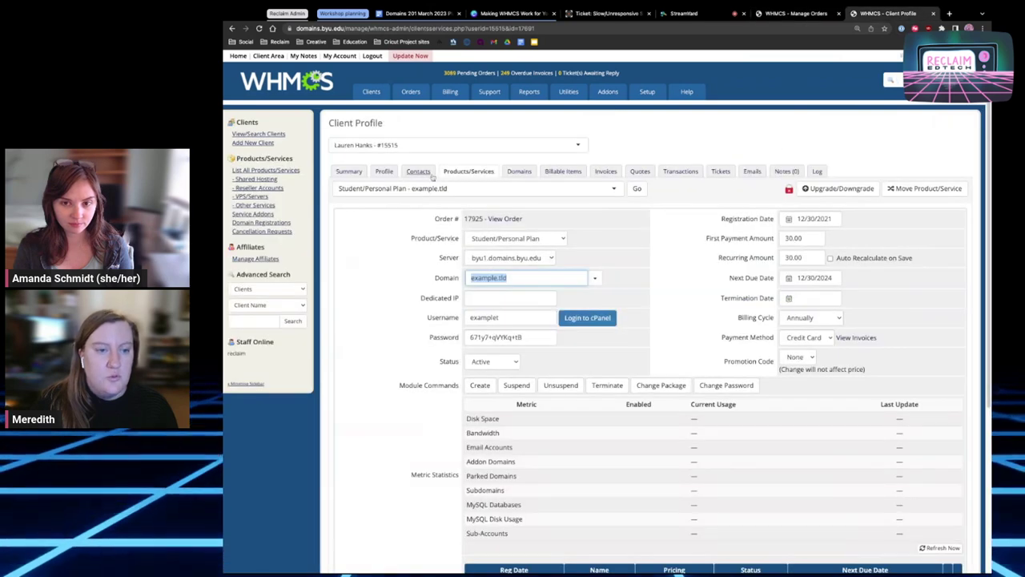
{"action": "left_click", "coordinate": [436, 266]}
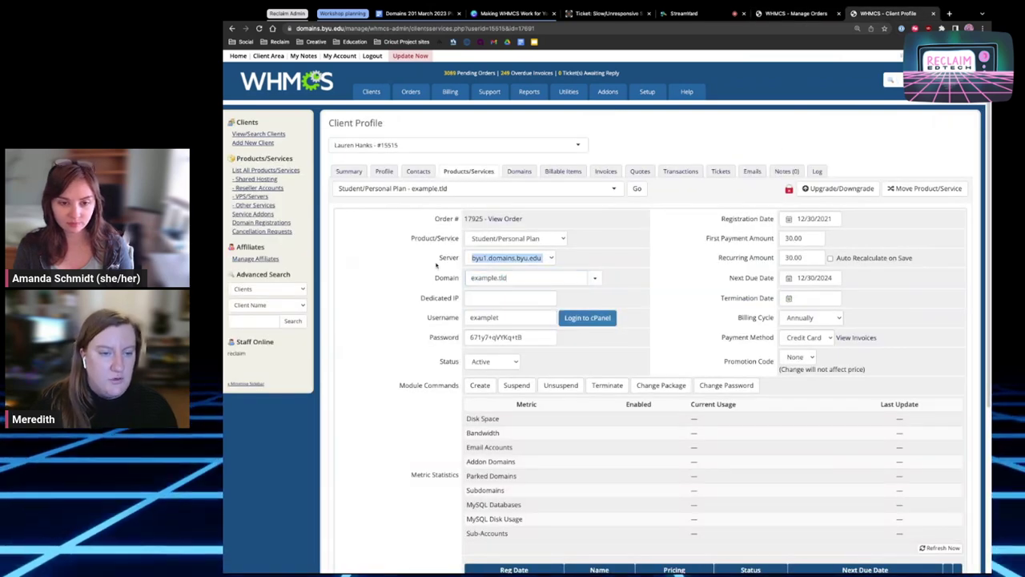
{"action": "key", "text": "ctrl+shift+Tab"}
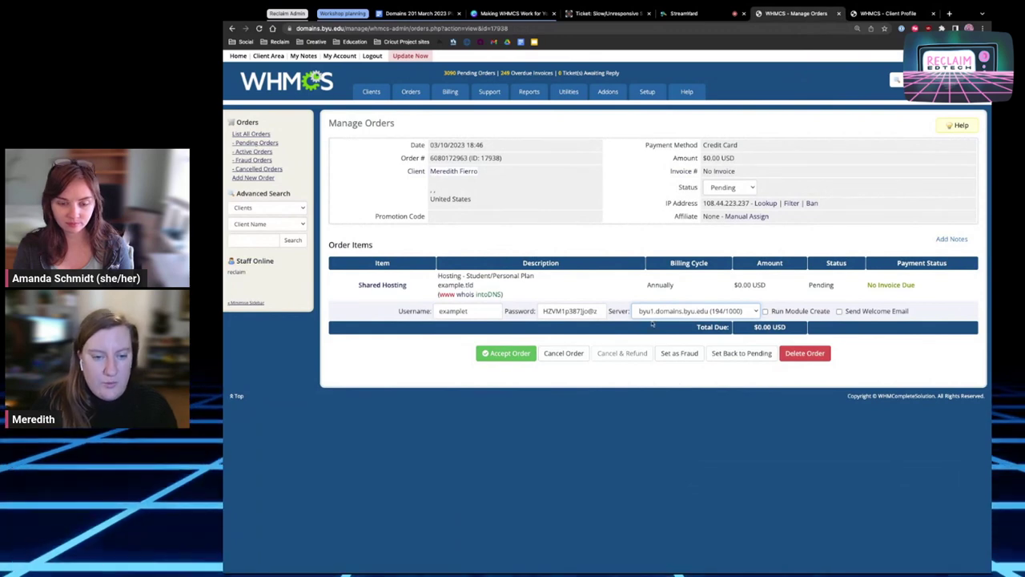
Step: Accept the pending order and open its Shared Hosting item in the client's profile
{"action": "left_click", "coordinate": [498, 356]}
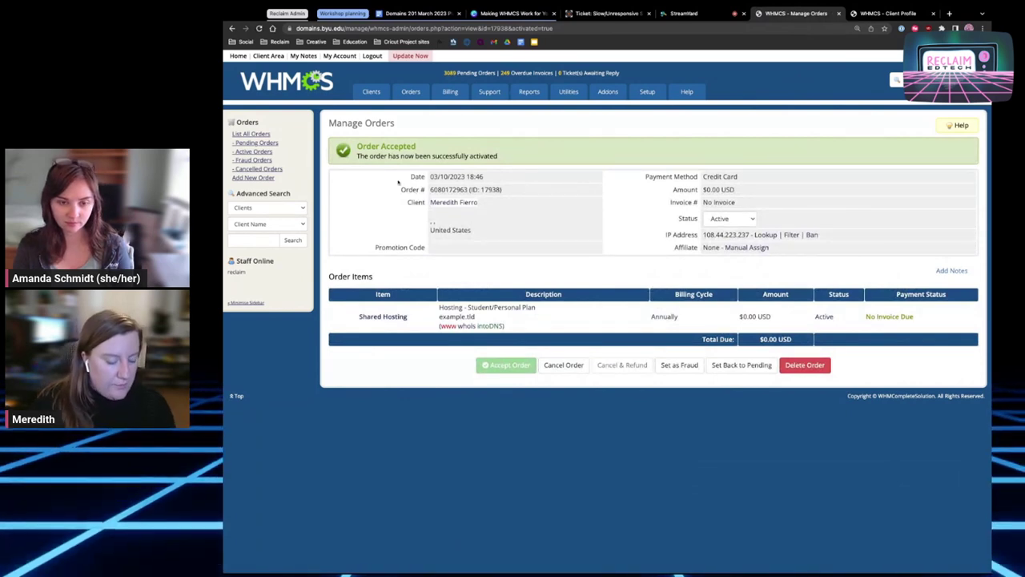
{"action": "triple_click", "coordinate": [513, 157]}
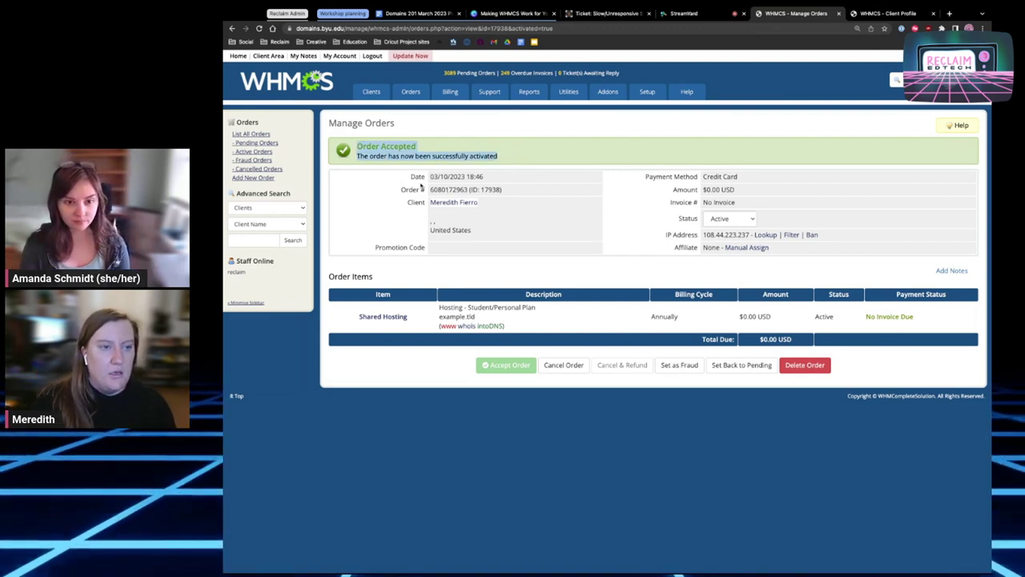
{"action": "left_click_drag", "start_coordinate": [357, 145], "coordinate": [536, 154]}
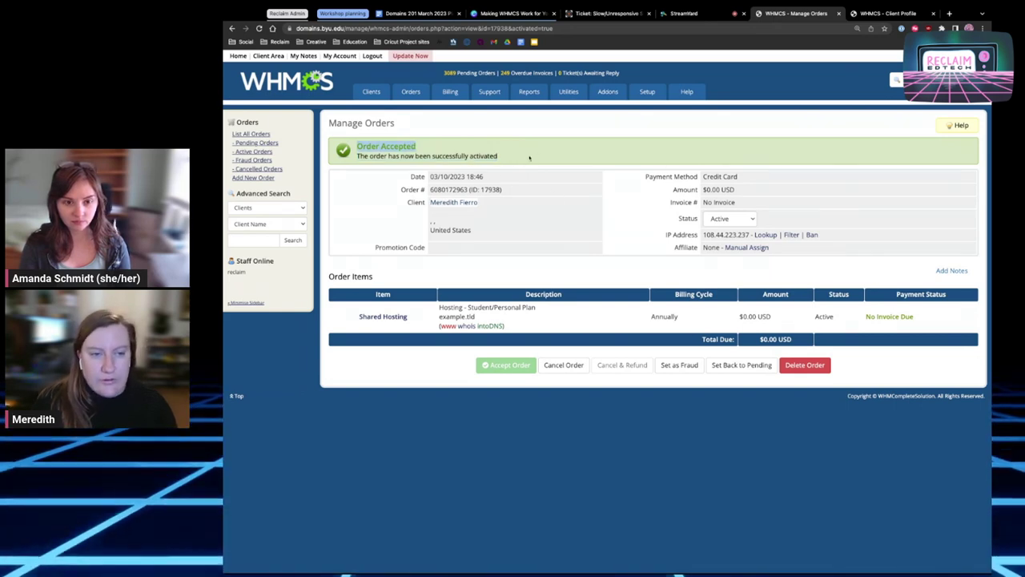
{"action": "triple_click", "coordinate": [504, 158]}
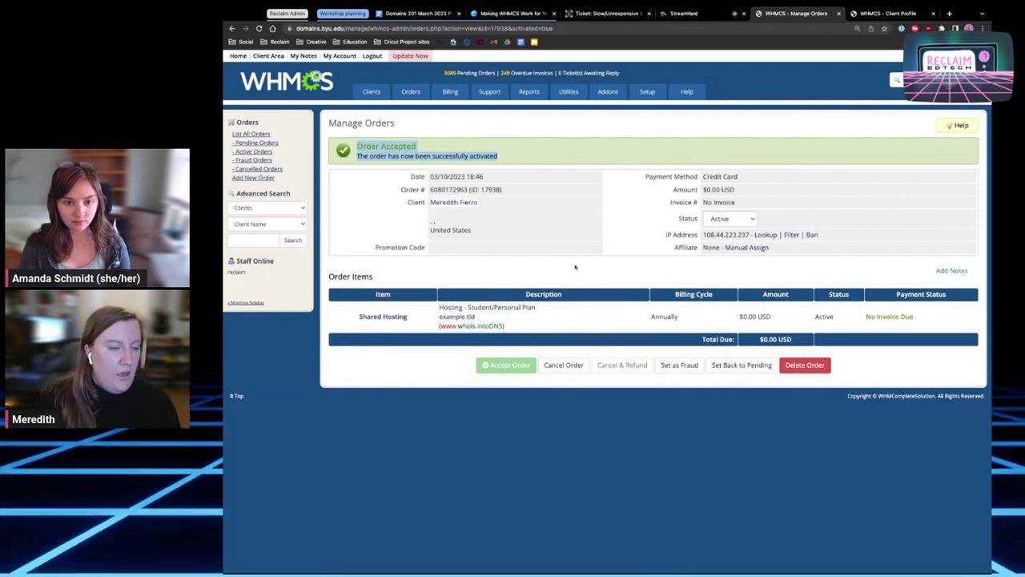
{"action": "left_click", "coordinate": [391, 319]}
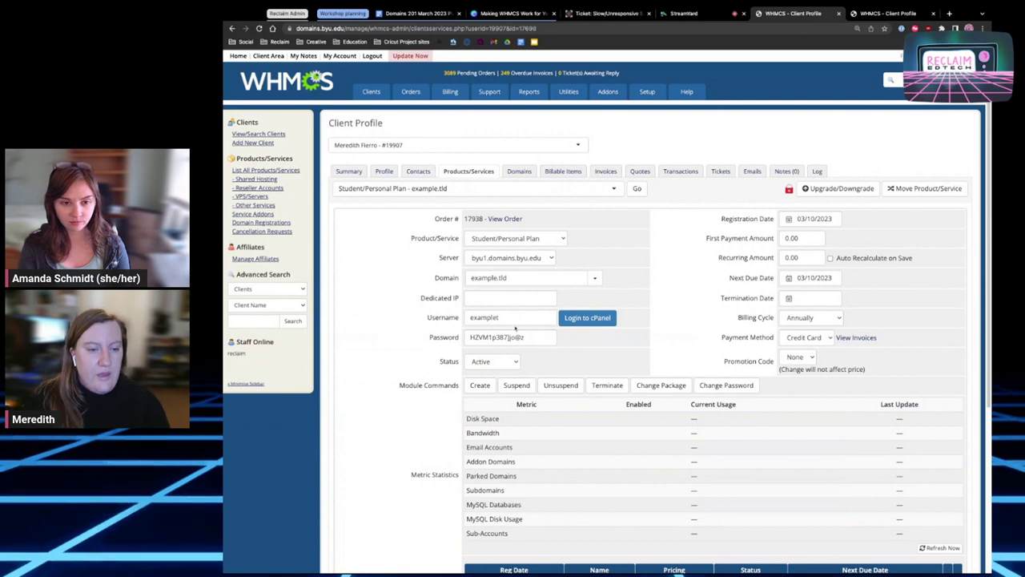
Step: Copy the service password from the other client's example.tld service into the new service's password field and save the changes
{"action": "left_click", "coordinate": [886, 13]}
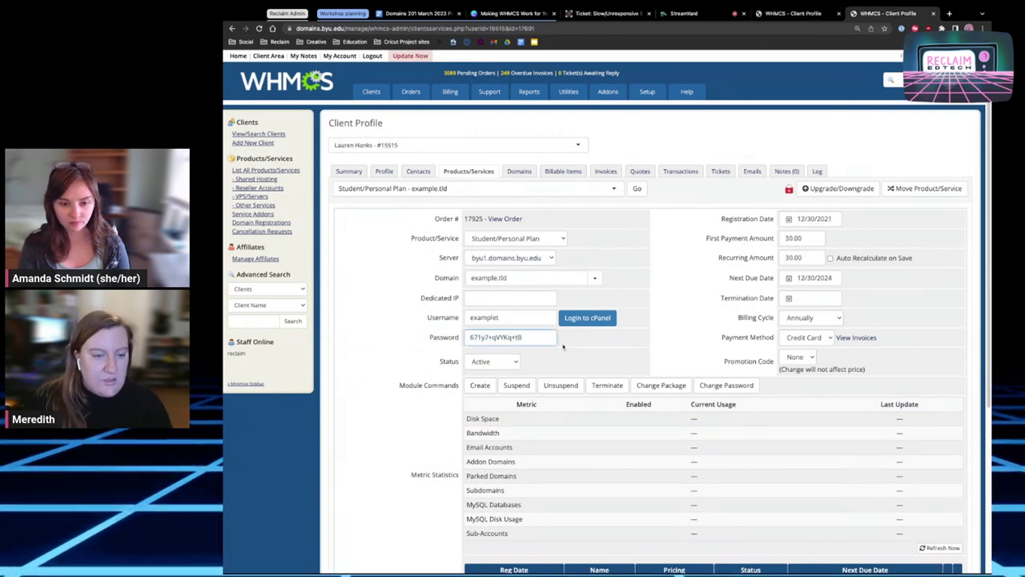
{"action": "left_click_drag", "start_coordinate": [534, 342], "coordinate": [467, 339]}
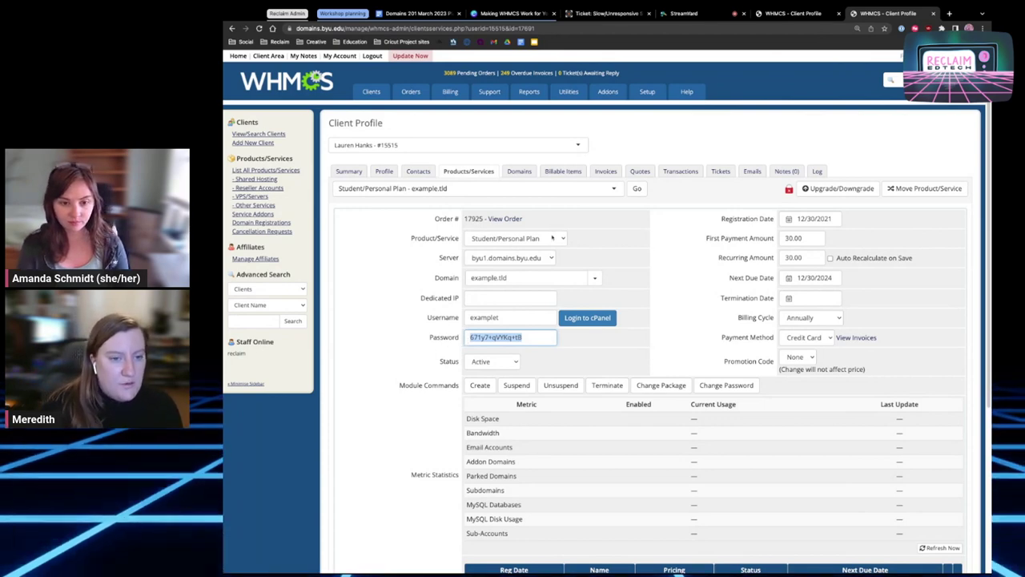
{"action": "left_click", "coordinate": [790, 15]}
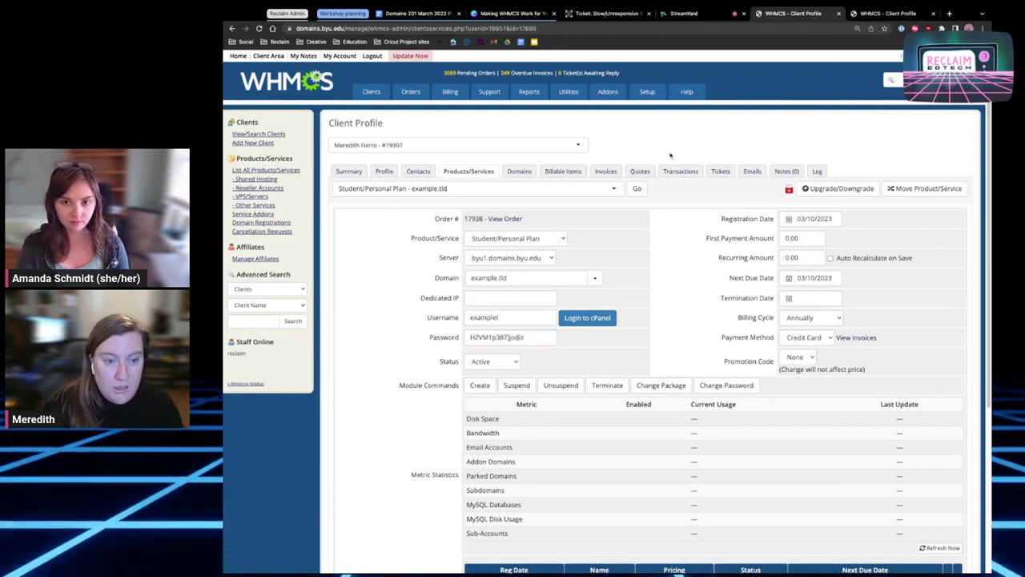
{"action": "key", "text": "ctrl+v"}
{"action": "scroll", "coordinate": [786, 440], "scroll_direction": "down", "scroll_amount": 3}
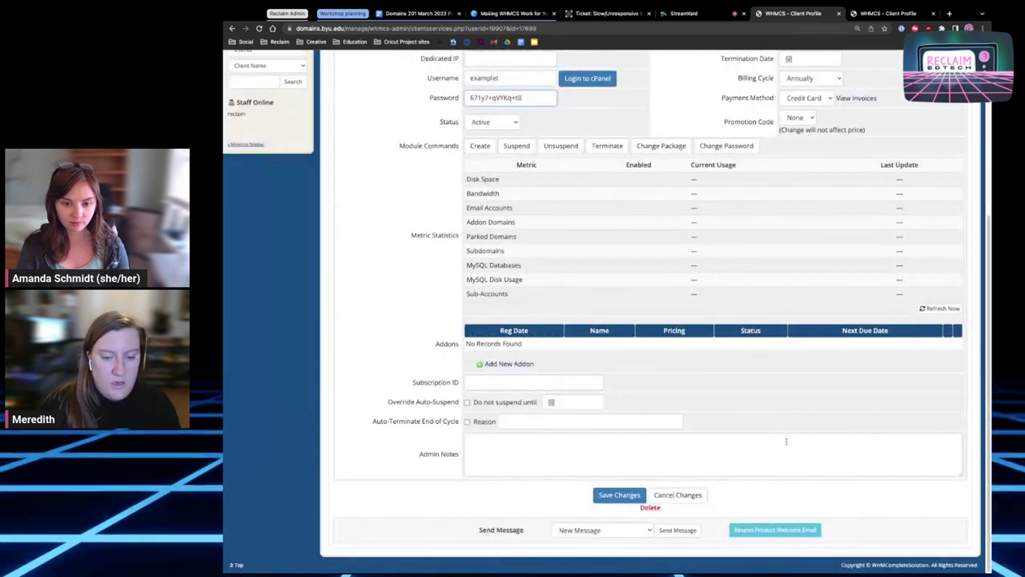
{"action": "left_click", "coordinate": [600, 496]}
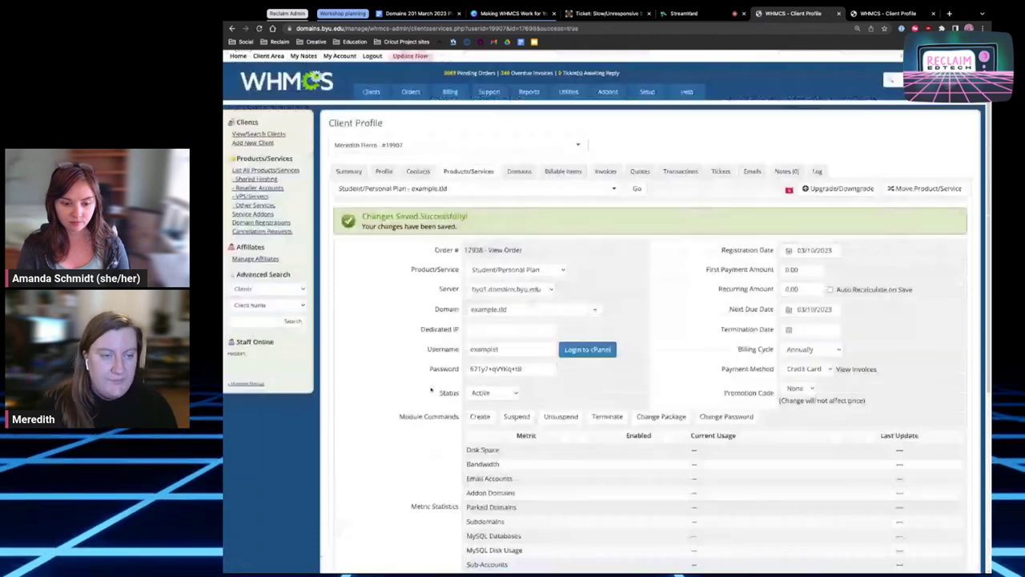
Step: Try to run the Change Password module command on the new example.tld service
{"action": "triple_click", "coordinate": [531, 370]}
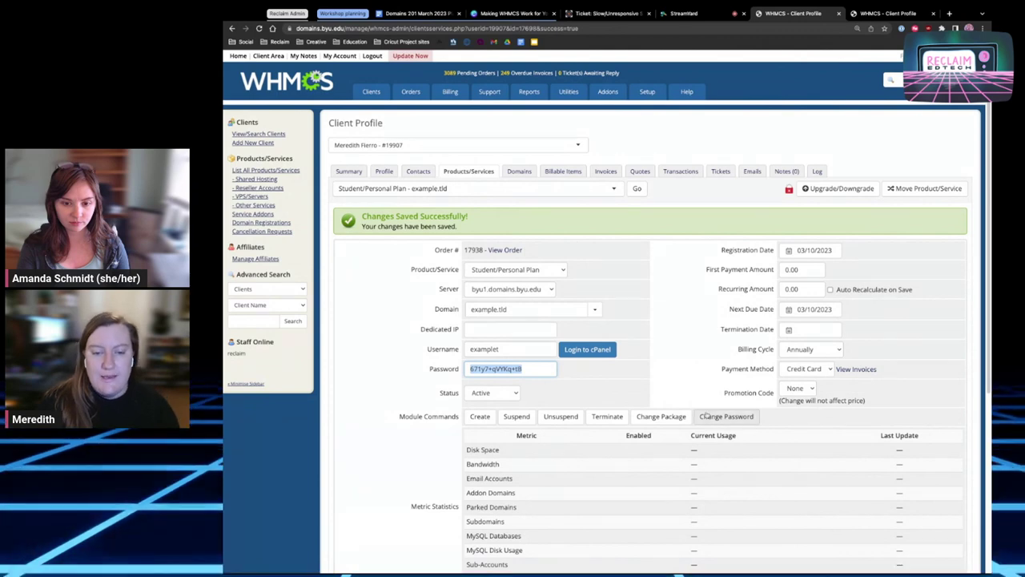
{"action": "left_click", "coordinate": [752, 418]}
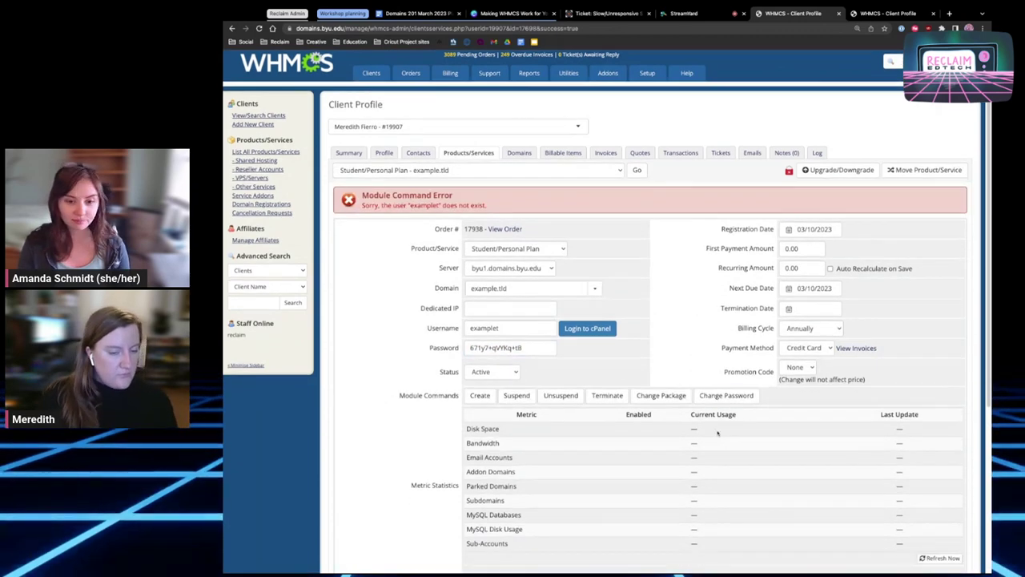
{"action": "scroll", "coordinate": [717, 431], "scroll_direction": "down", "scroll_amount": 2}
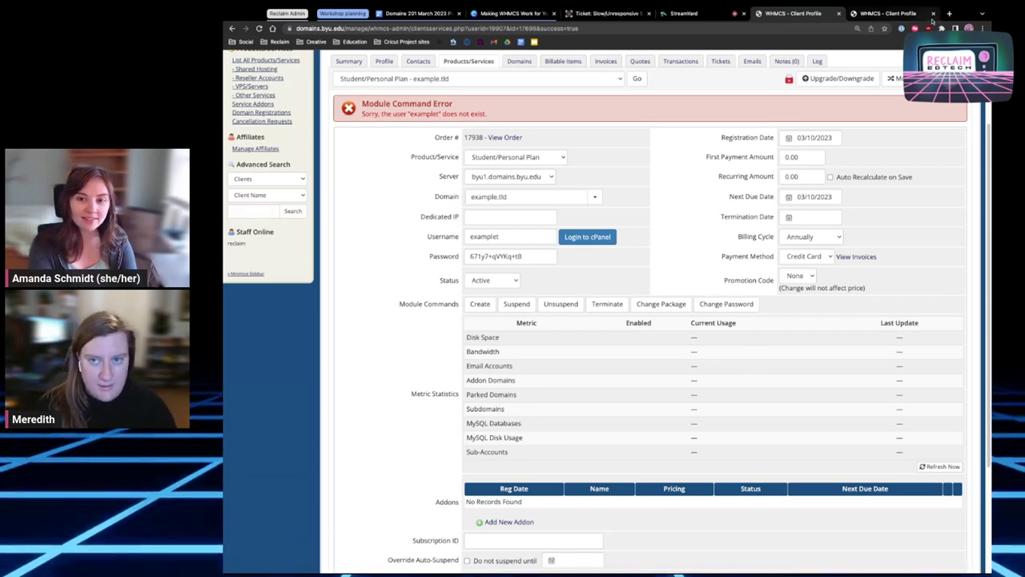
{"action": "left_click", "coordinate": [904, 13]}
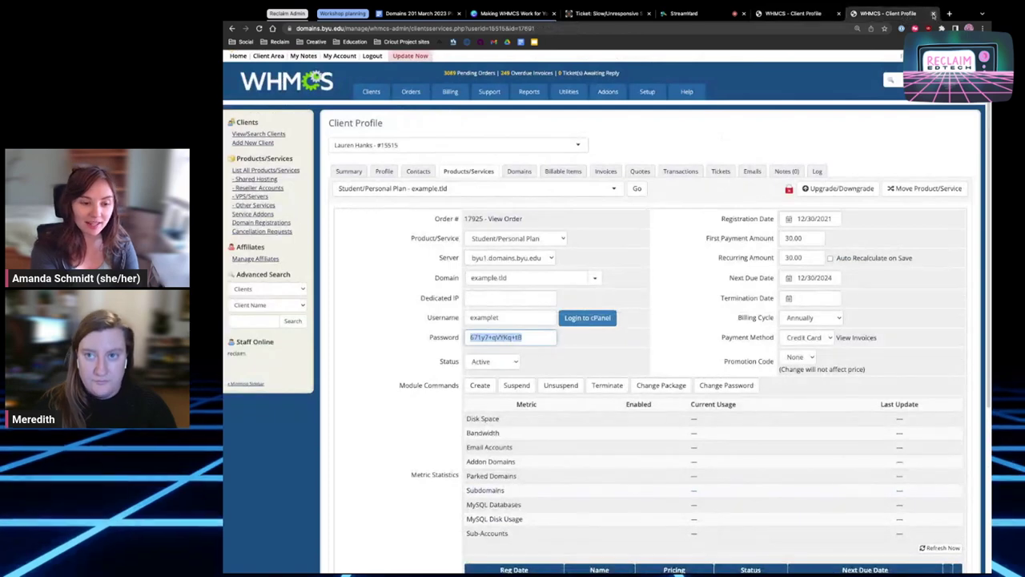
{"action": "left_click", "coordinate": [816, 15]}
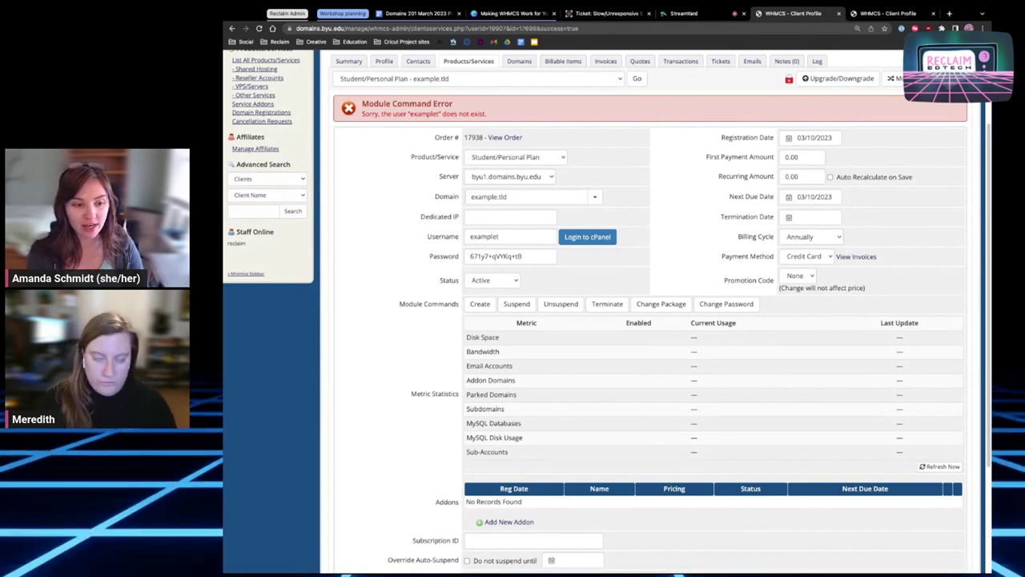
Step: Open the client's summary page to check its products and services
{"action": "left_click", "coordinate": [349, 61]}
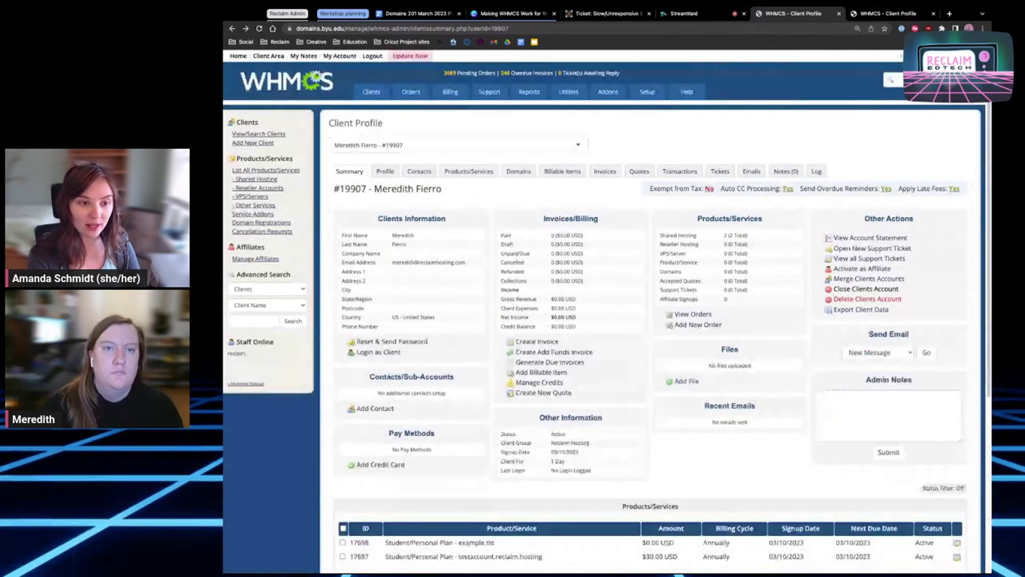
{"action": "left_click", "coordinate": [683, 12]}
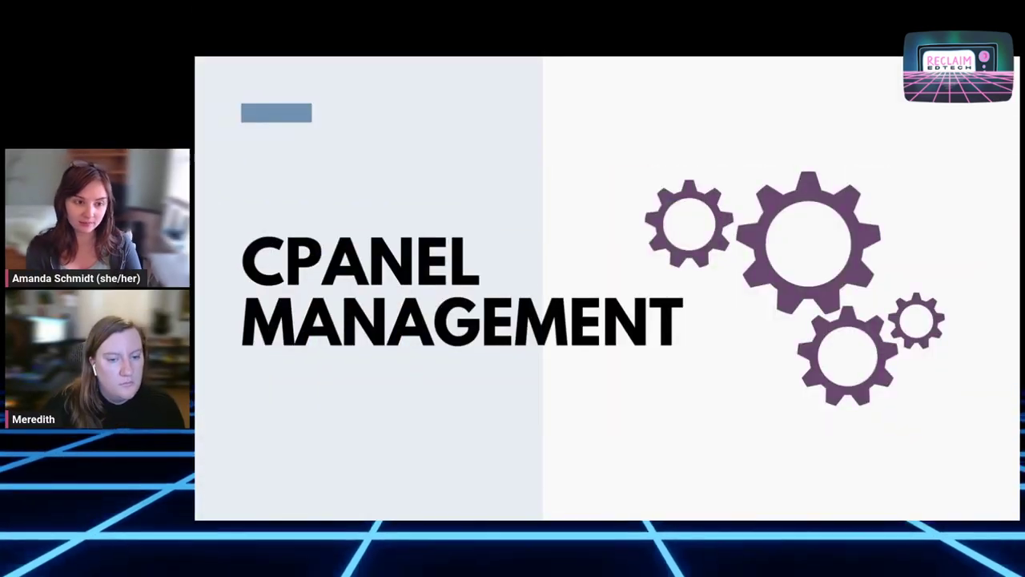
{"action": "key", "text": "Right"}
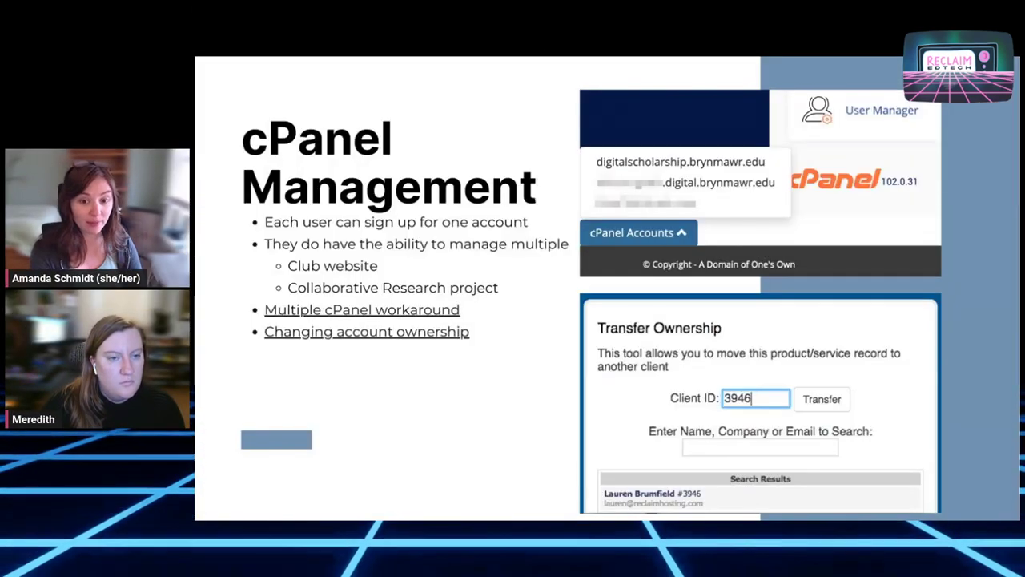
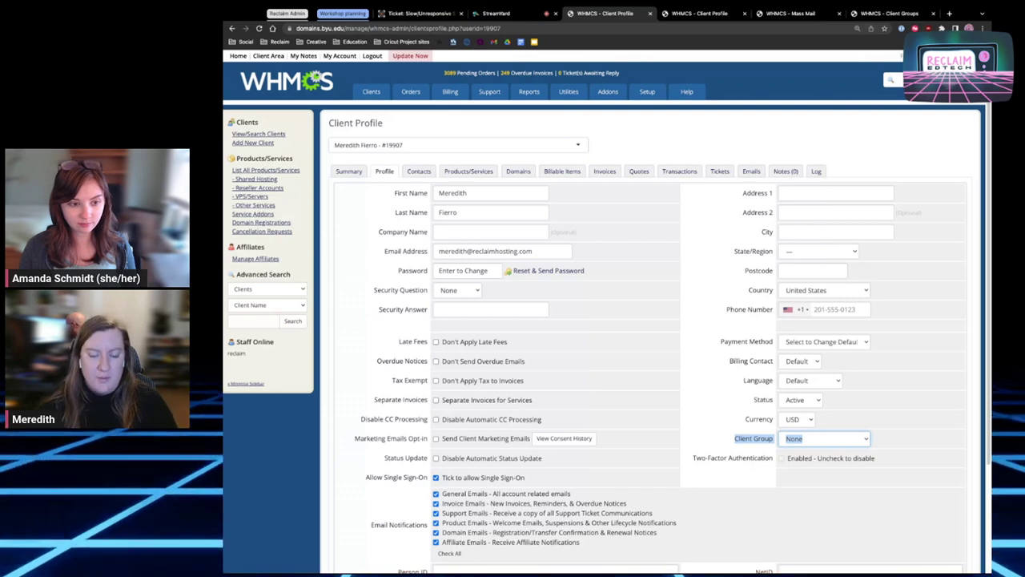
Step: Assign the client to the Reclaim Hosting client group and save the profile changes
{"action": "left_click", "coordinate": [903, 447]}
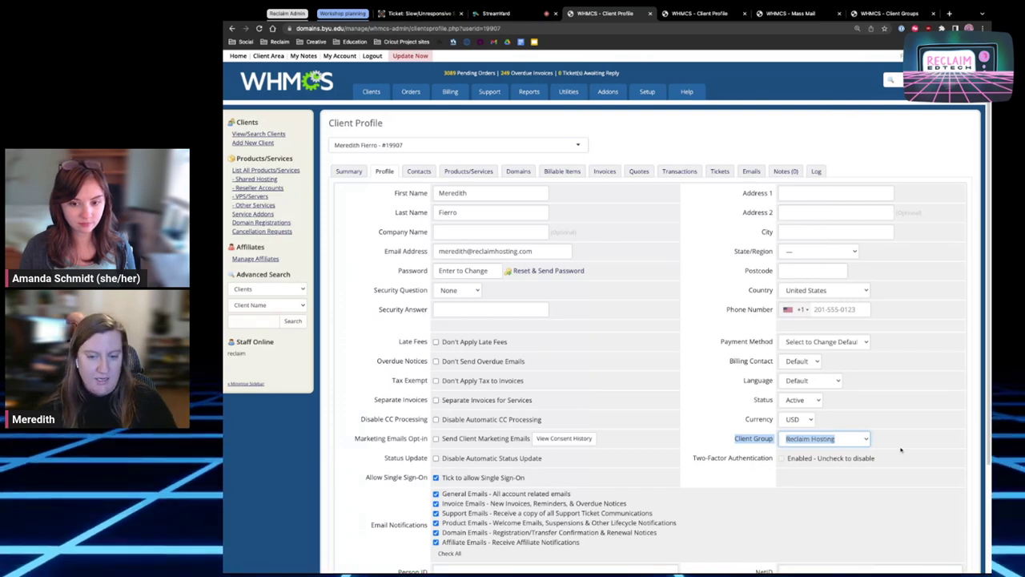
{"action": "scroll", "coordinate": [893, 451], "scroll_direction": "down", "scroll_amount": 1}
{"action": "scroll", "coordinate": [889, 453], "scroll_direction": "down", "scroll_amount": 3}
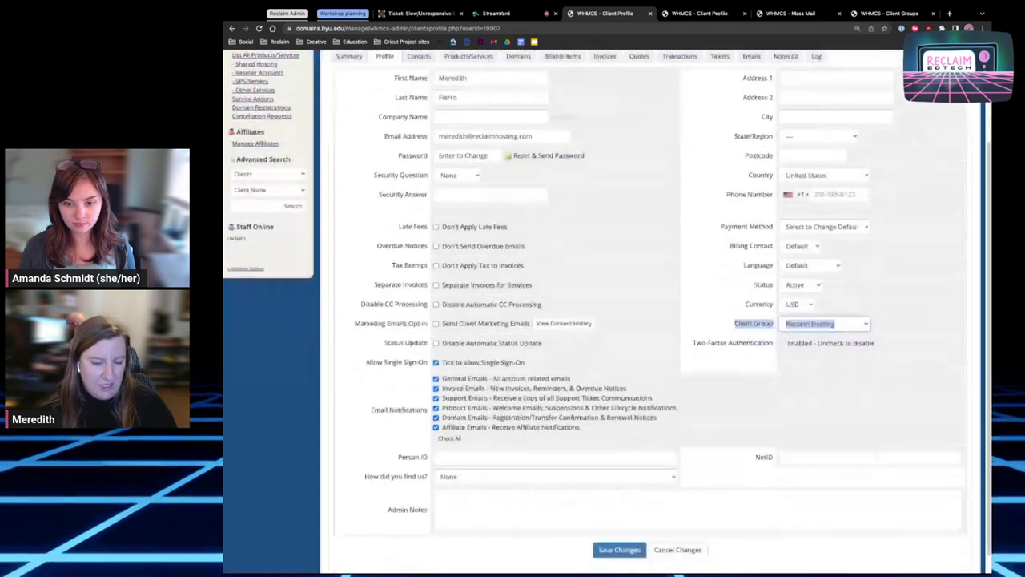
{"action": "left_click", "coordinate": [616, 532]}
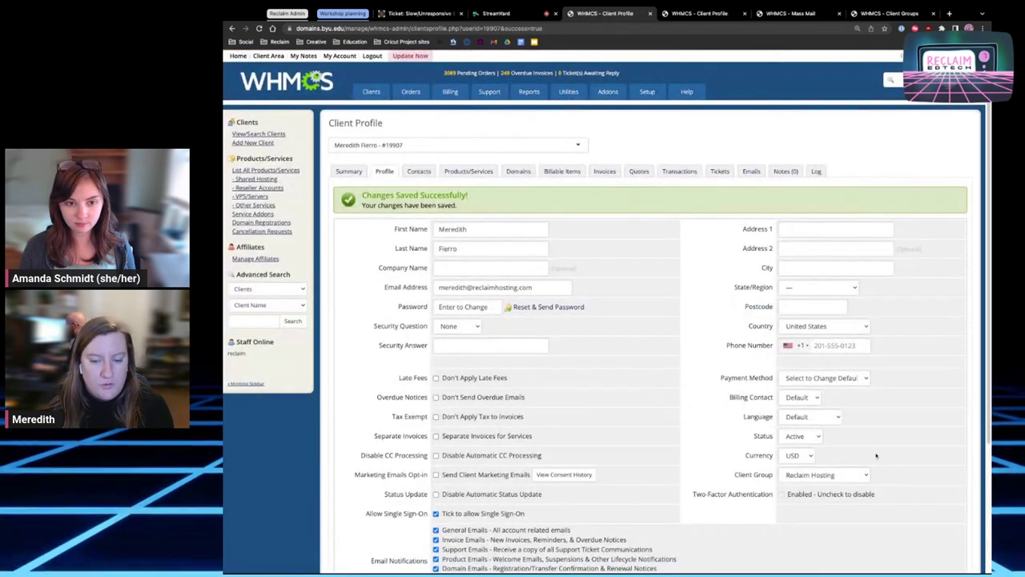
{"action": "triple_click", "coordinate": [479, 217]}
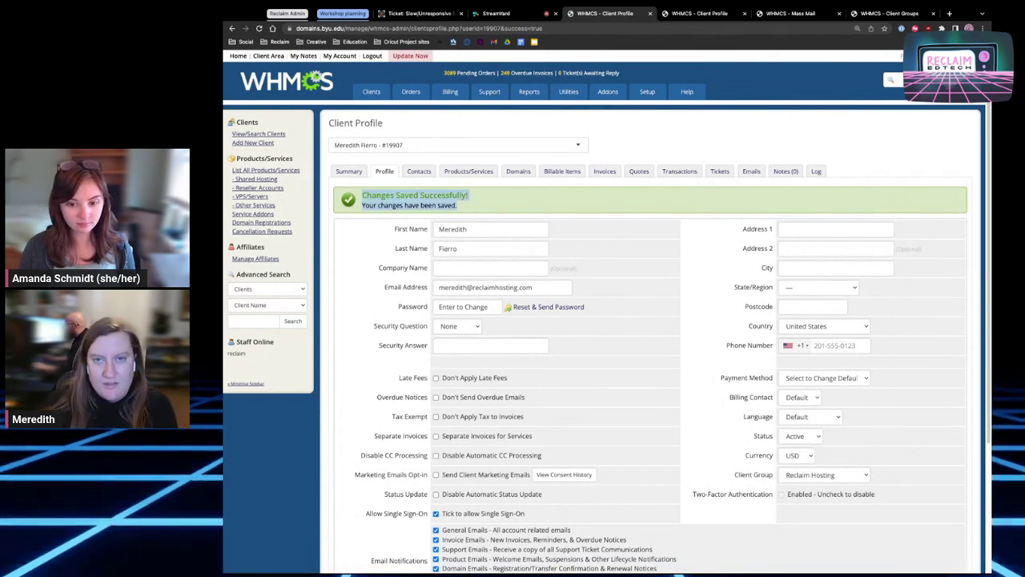
Step: Switch to the other client's profile, set its client group to Reclaim Hosting, and save the changes
{"action": "left_click", "coordinate": [697, 13]}
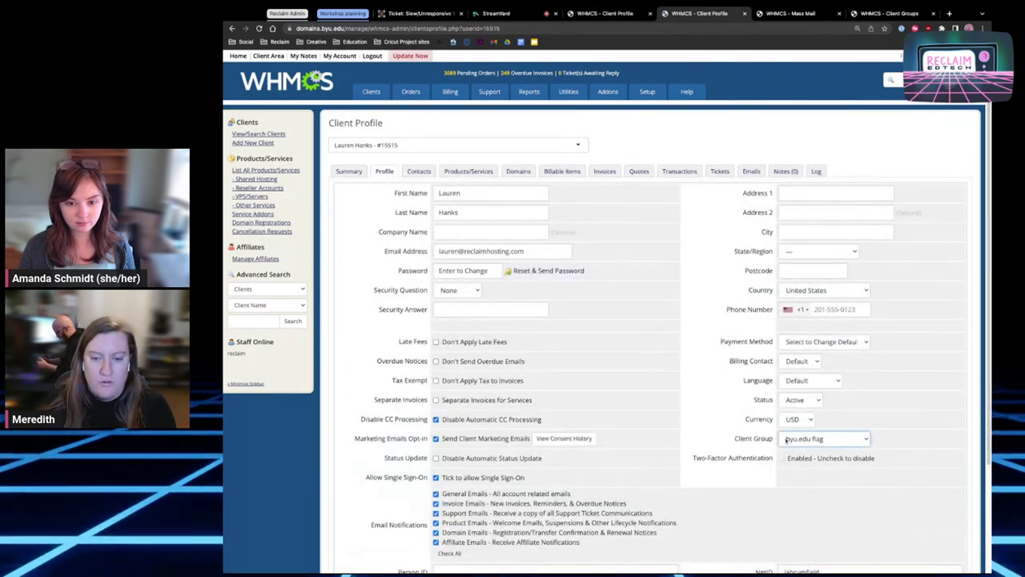
{"action": "left_click", "coordinate": [785, 440]}
{"action": "scroll", "coordinate": [721, 480], "scroll_direction": "down", "scroll_amount": 3}
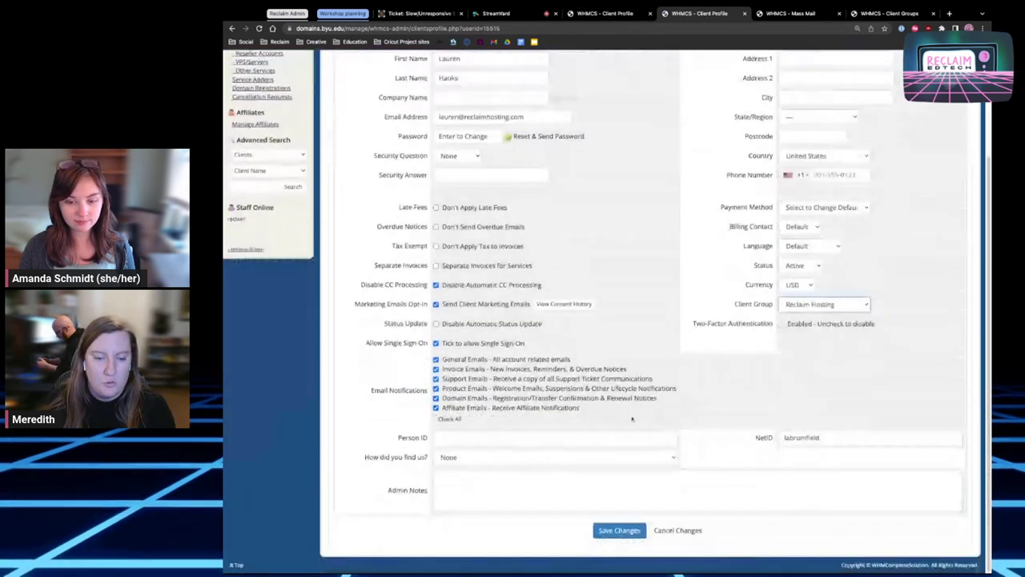
{"action": "left_click", "coordinate": [628, 535]}
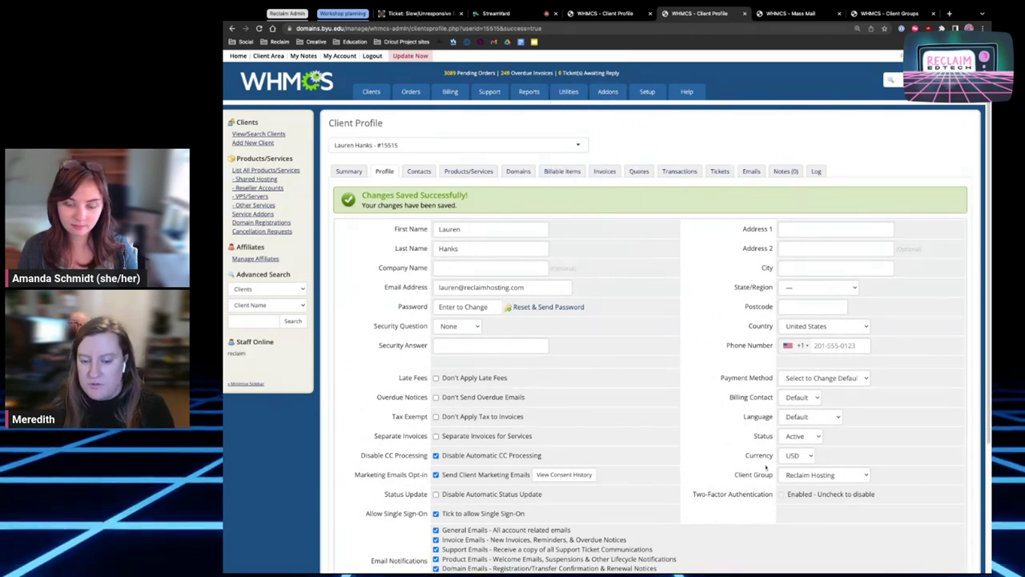
Step: Examine the Client Groups configuration, including the existing groups and the name, colour, discount, exemption and invoice options for a new group
{"action": "left_click", "coordinate": [885, 14]}
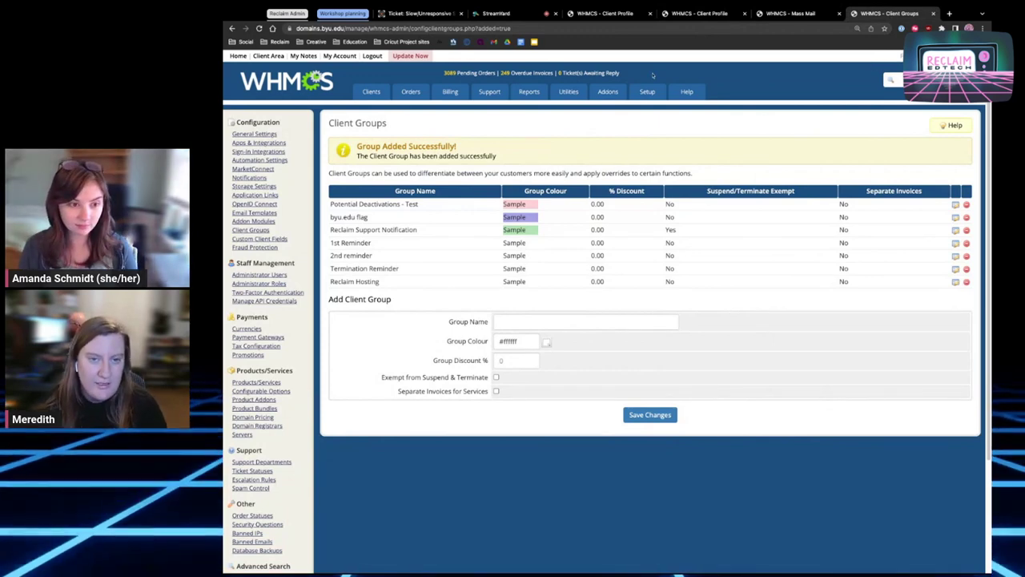
{"action": "mouse_move", "coordinate": [655, 93]}
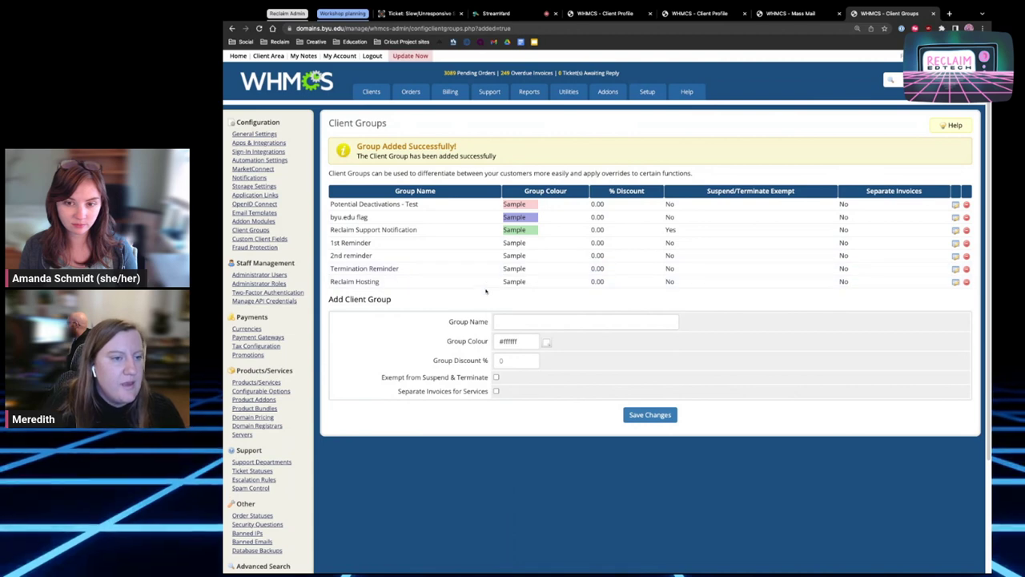
{"action": "left_click_drag", "start_coordinate": [340, 230], "coordinate": [431, 236]}
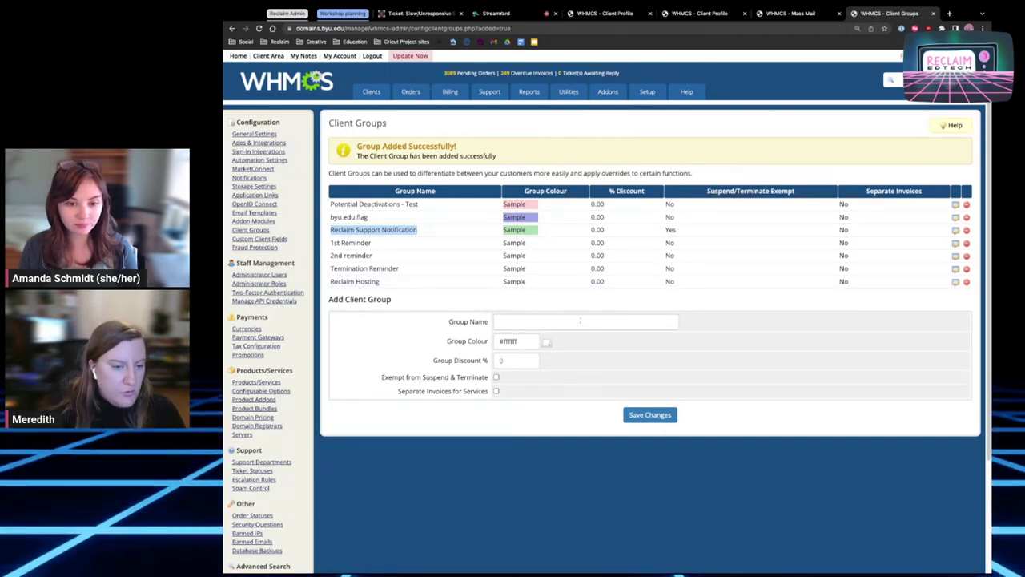
{"action": "left_click", "coordinate": [581, 320]}
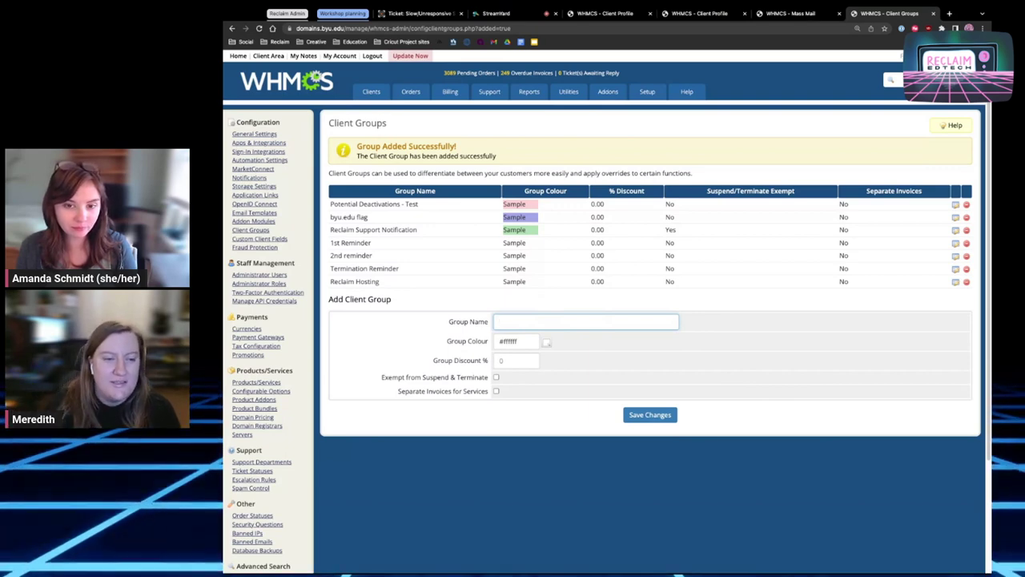
{"action": "left_click", "coordinate": [520, 341]}
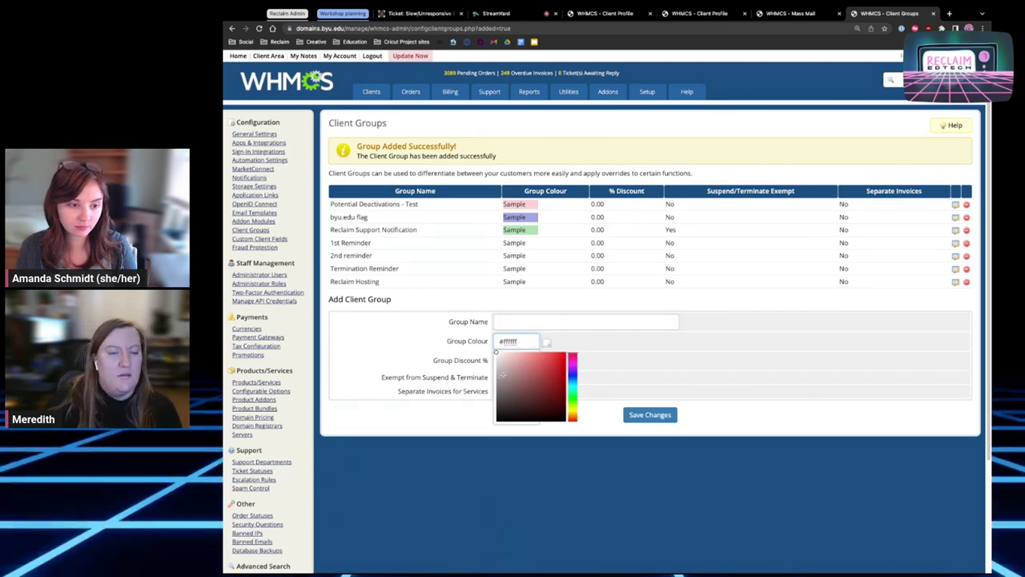
{"action": "left_click", "coordinate": [354, 367]}
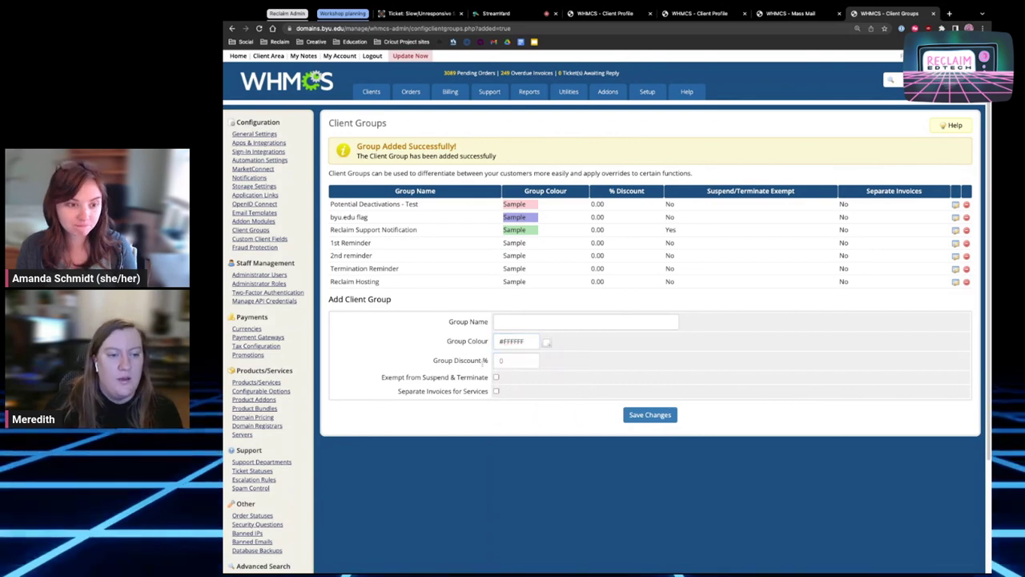
{"action": "left_click_drag", "start_coordinate": [432, 360], "coordinate": [506, 390]}
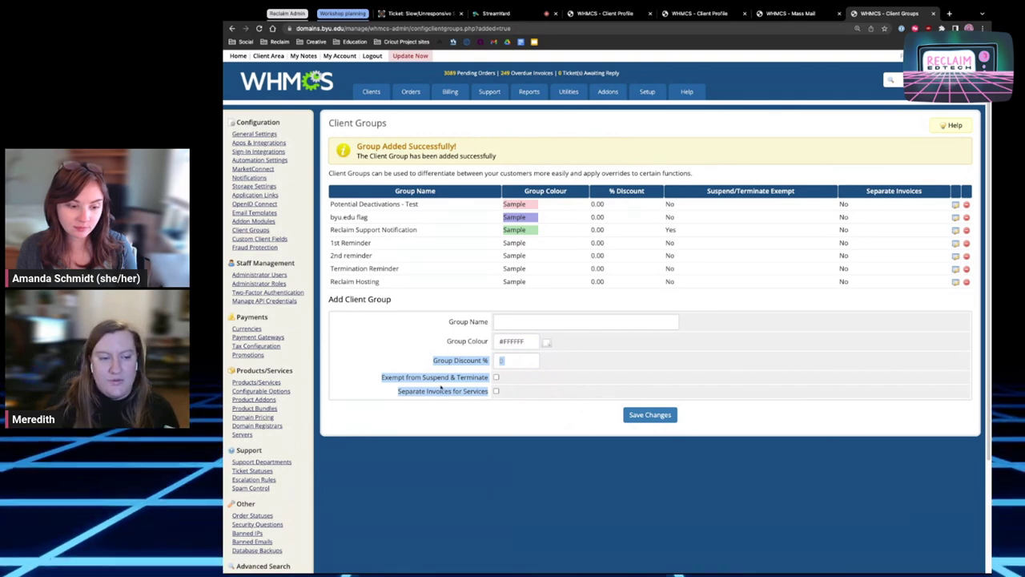
{"action": "left_click", "coordinate": [524, 397]}
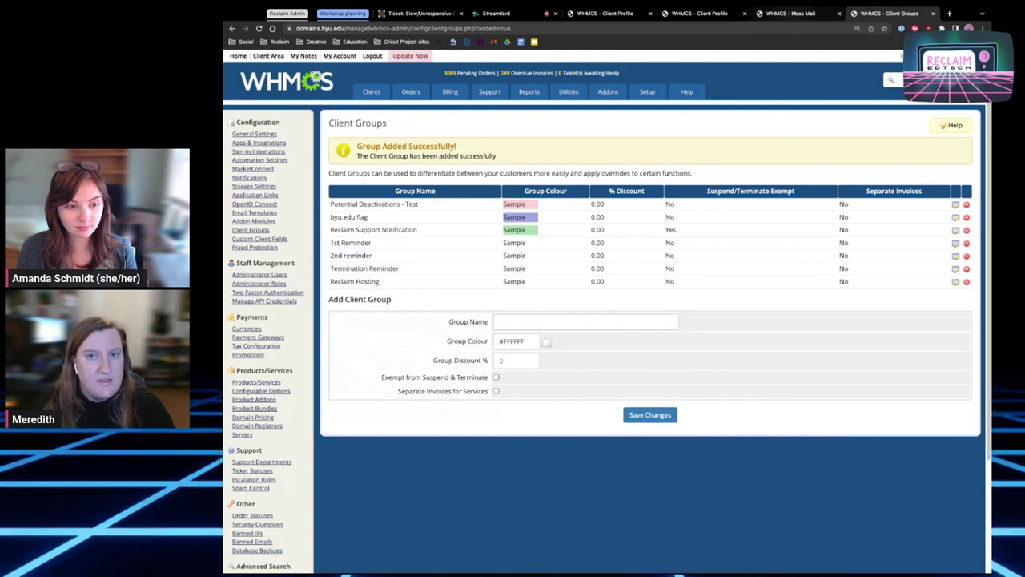
Step: Switch to the Mass Mail tool and check where it sits among the client tools
{"action": "key", "text": "ctrl+shift+Tab"}
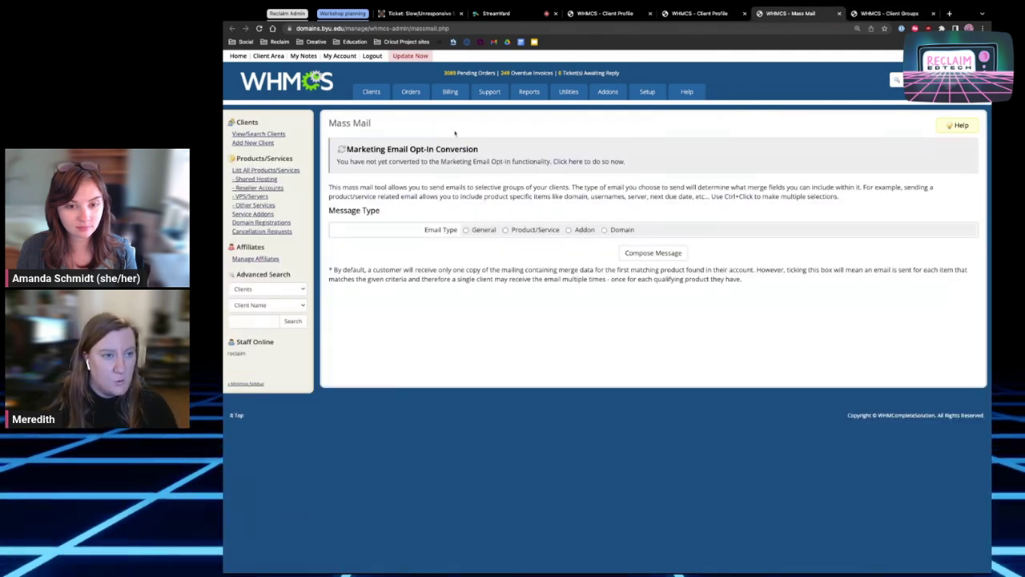
{"action": "mouse_move", "coordinate": [372, 97]}
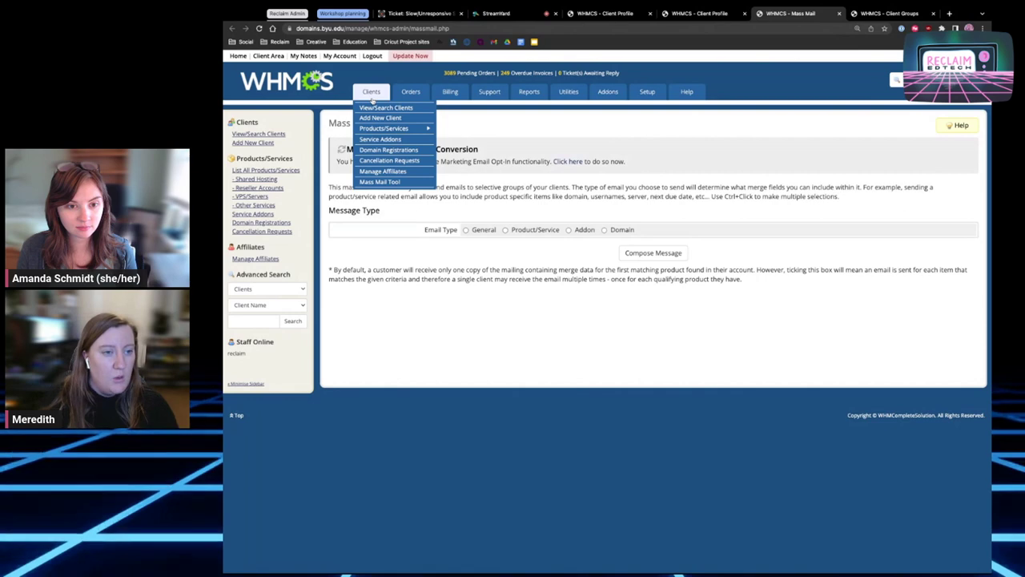
{"action": "left_click", "coordinate": [430, 183]}
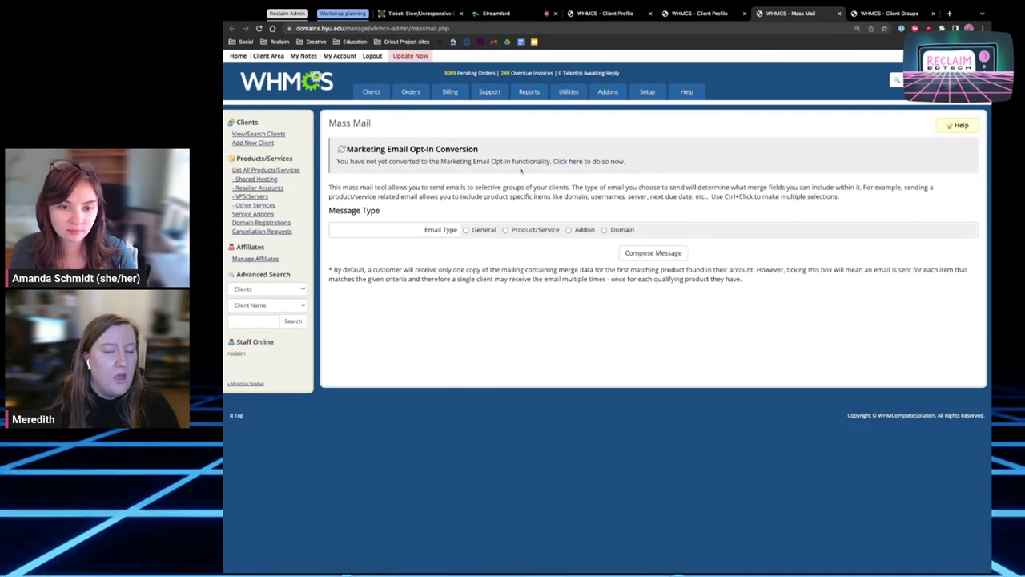
{"action": "mouse_move", "coordinate": [450, 93]}
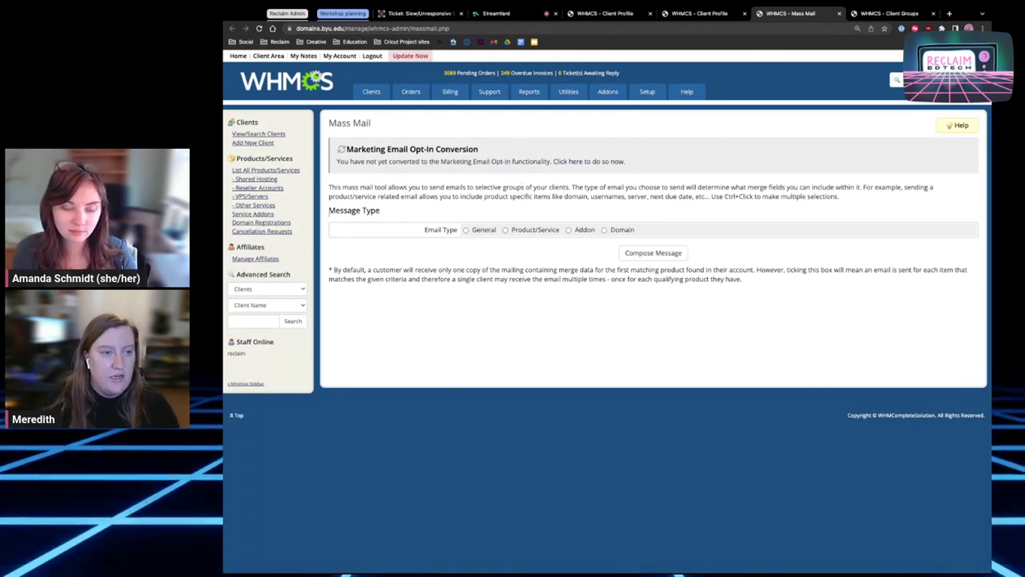
Step: Choose the General email type and look through the client groups for Reclaim Hosting
{"action": "left_click", "coordinate": [479, 232]}
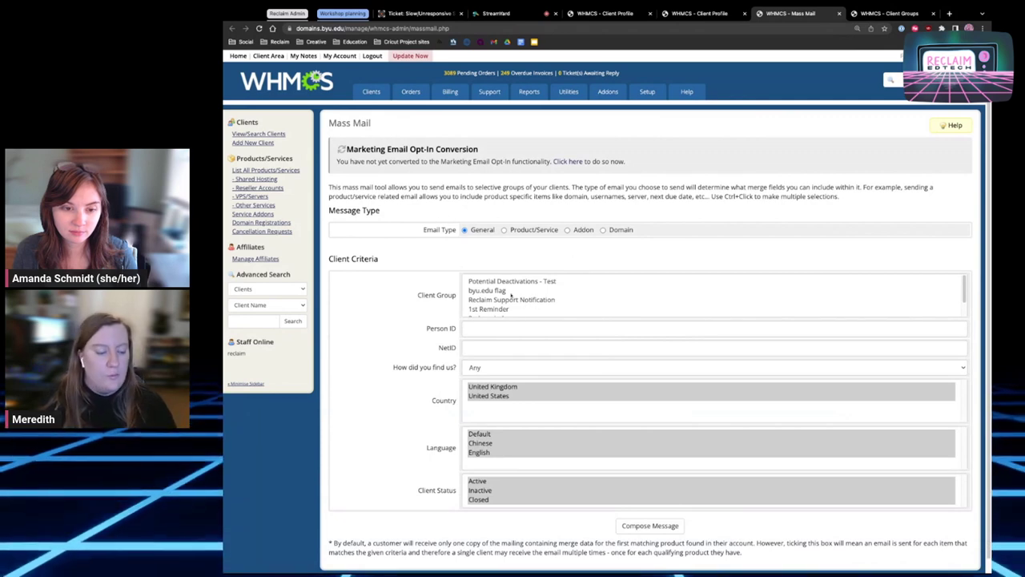
{"action": "scroll", "coordinate": [511, 308], "scroll_direction": "down", "scroll_amount": 1}
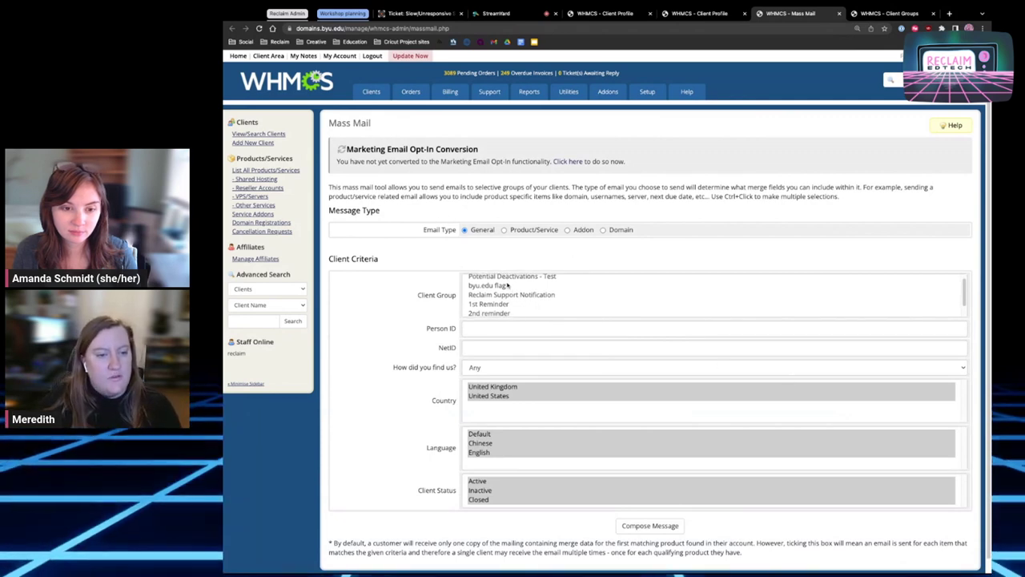
{"action": "scroll", "coordinate": [513, 304], "scroll_direction": "down", "scroll_amount": 1}
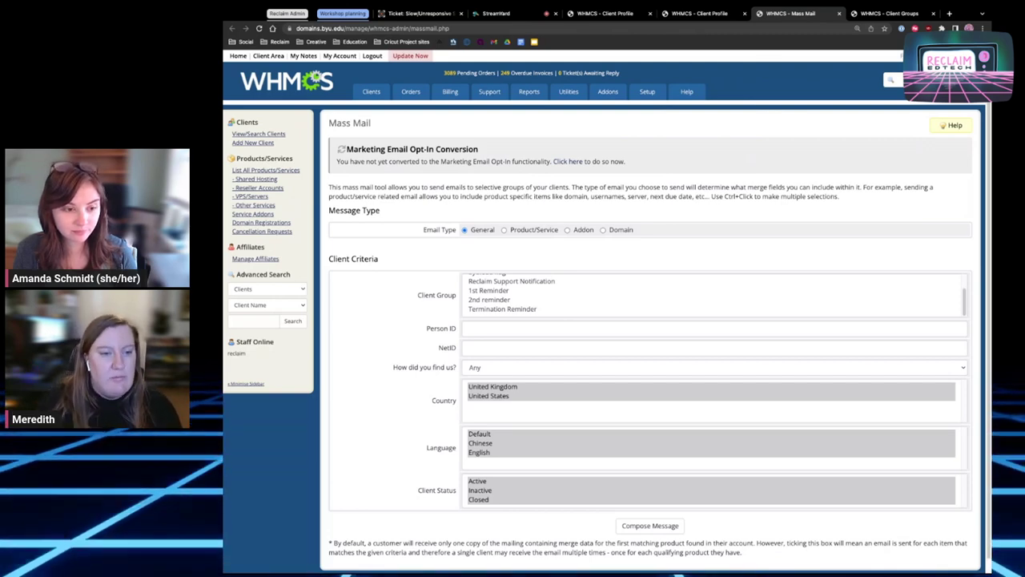
{"action": "scroll", "coordinate": [521, 303], "scroll_direction": "down", "scroll_amount": 1}
{"action": "scroll", "coordinate": [521, 303], "scroll_direction": "down", "scroll_amount": 1}
{"action": "scroll", "coordinate": [553, 302], "scroll_direction": "up", "scroll_amount": 2}
{"action": "scroll", "coordinate": [561, 302], "scroll_direction": "down", "scroll_amount": 2}
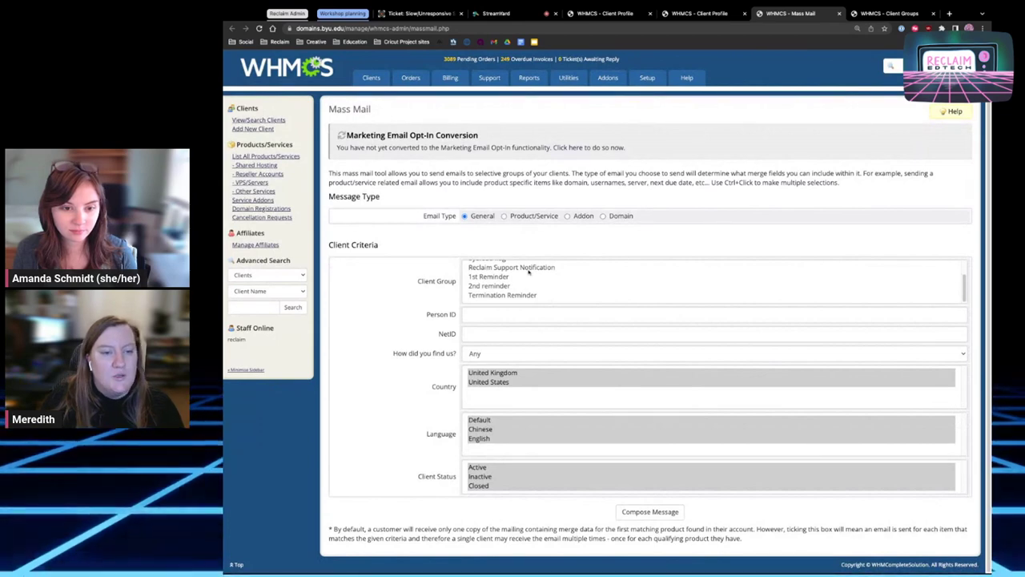
Step: Reload the Mass Mail page and start composing a General email to only the Reclaim Hosting client group
{"action": "left_click", "coordinate": [259, 28]}
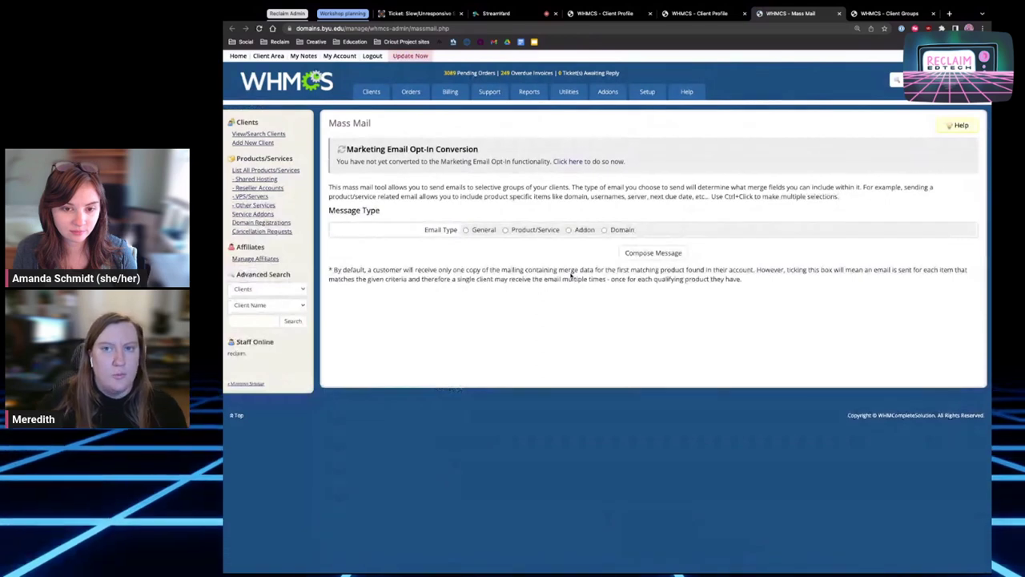
{"action": "left_click", "coordinate": [480, 230]}
{"action": "scroll", "coordinate": [546, 293], "scroll_direction": "down", "scroll_amount": 3}
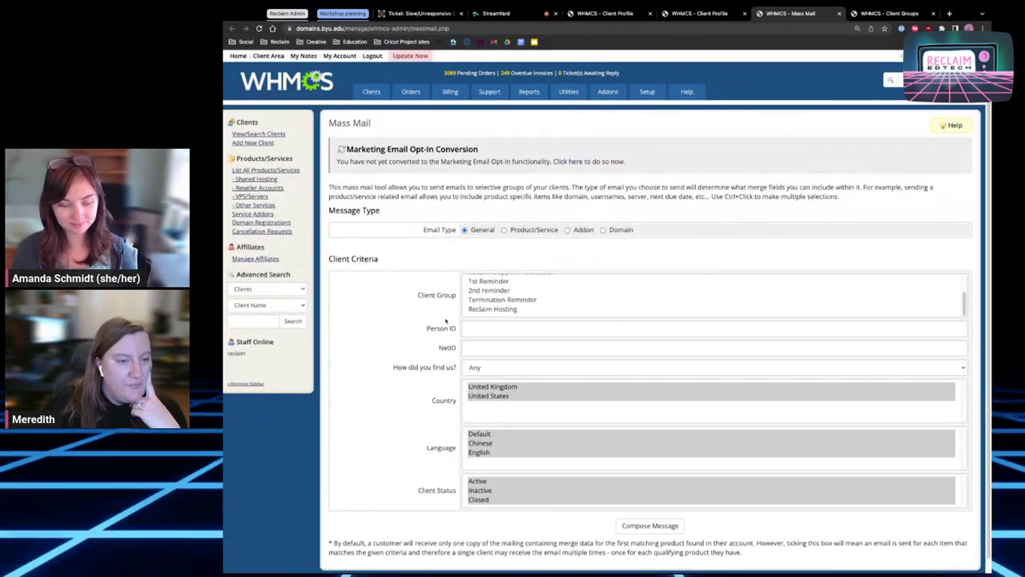
{"action": "left_click", "coordinate": [520, 309]}
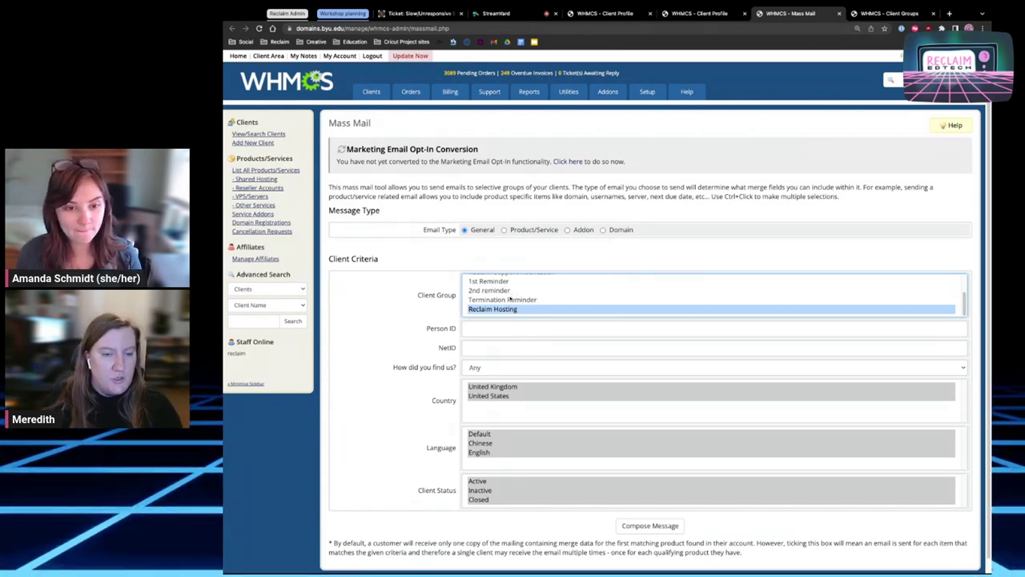
{"action": "left_click", "coordinate": [512, 291], "text": "ctrl"}
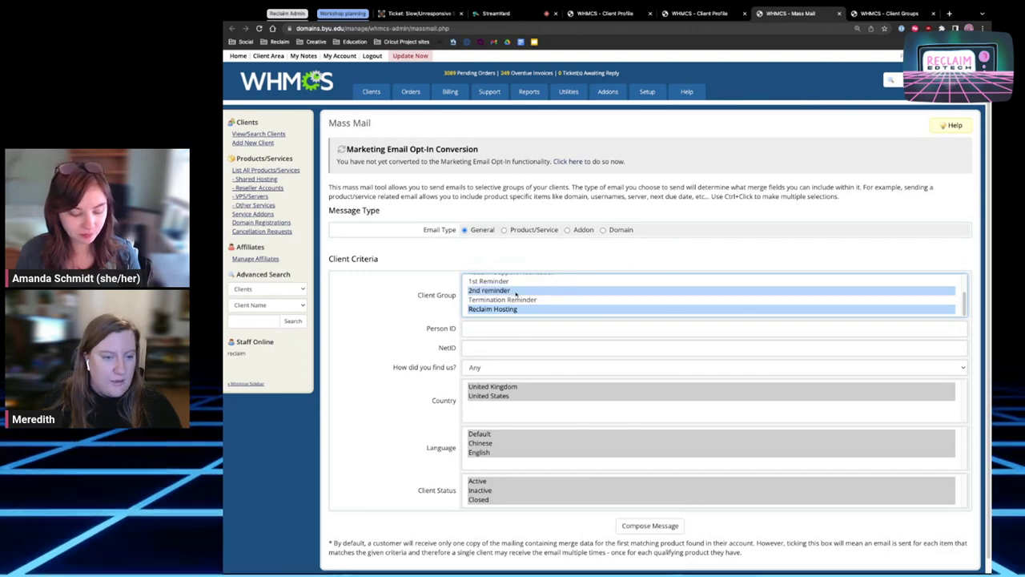
{"action": "left_click", "coordinate": [529, 291], "text": "ctrl"}
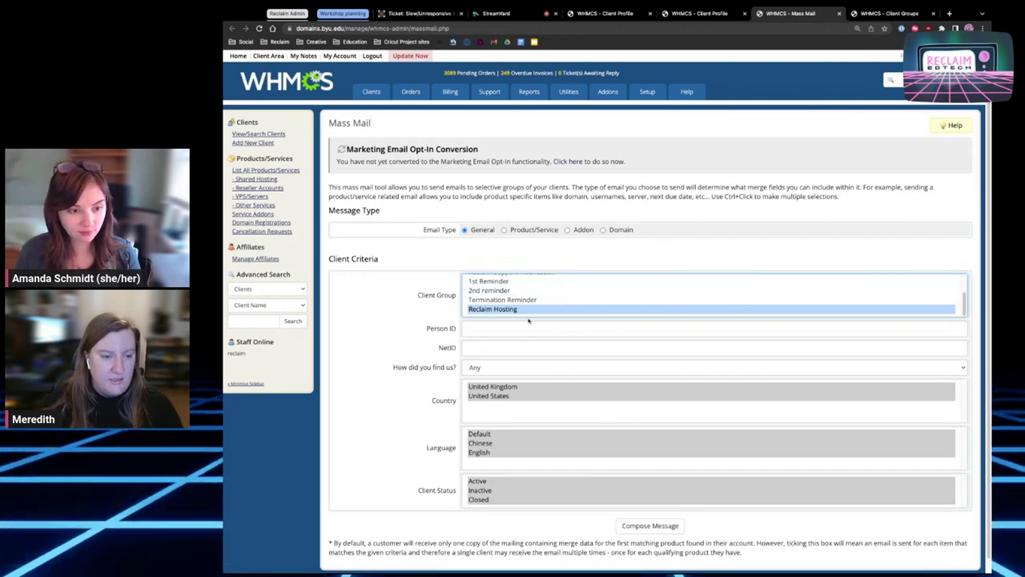
{"action": "left_click", "coordinate": [652, 527]}
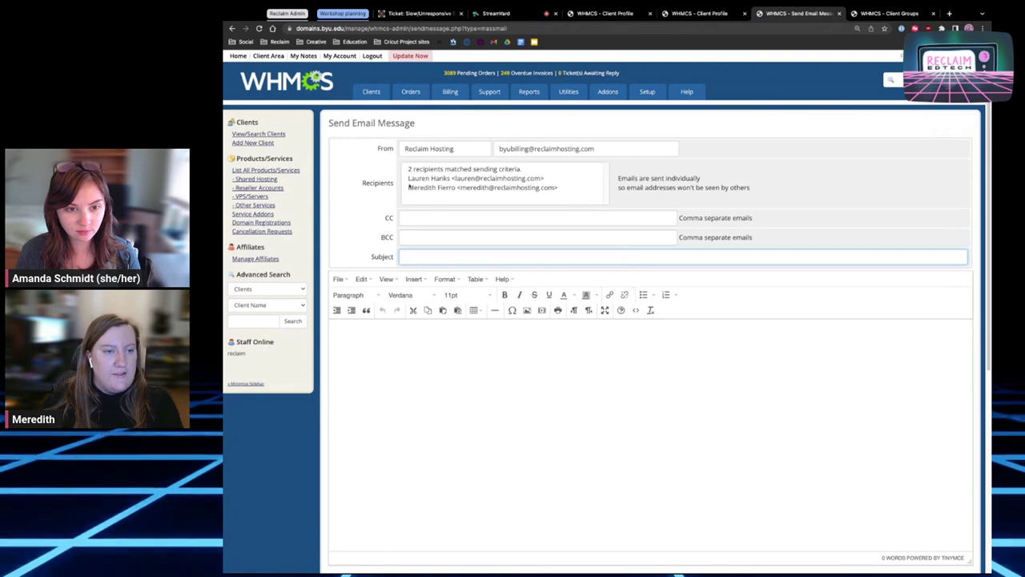
Step: Review the mass email's matched recipients, message body, attachment options and sending settings
{"action": "left_click", "coordinate": [574, 189]}
{"action": "left_click", "coordinate": [573, 179]}
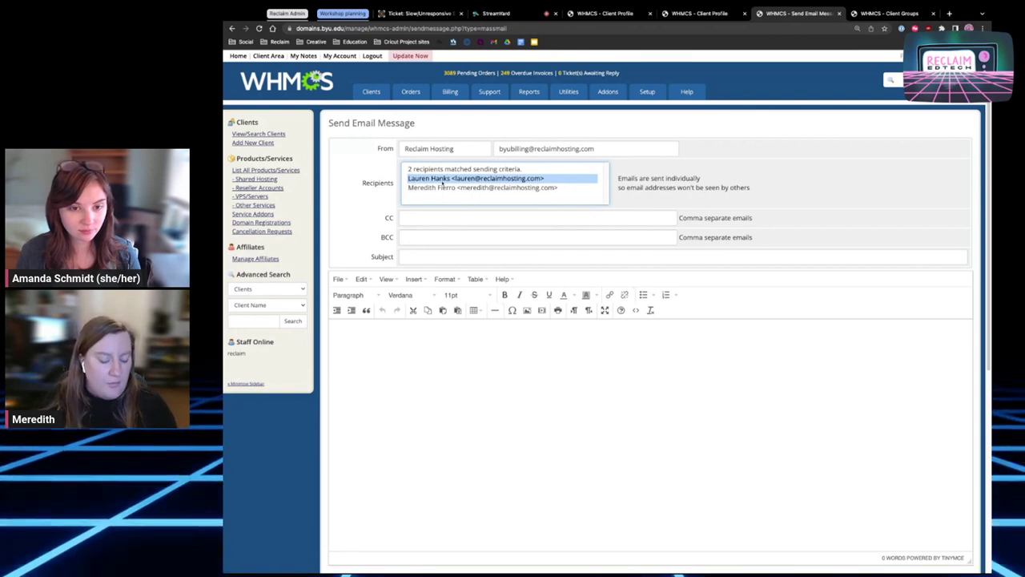
{"action": "left_click", "coordinate": [389, 448]}
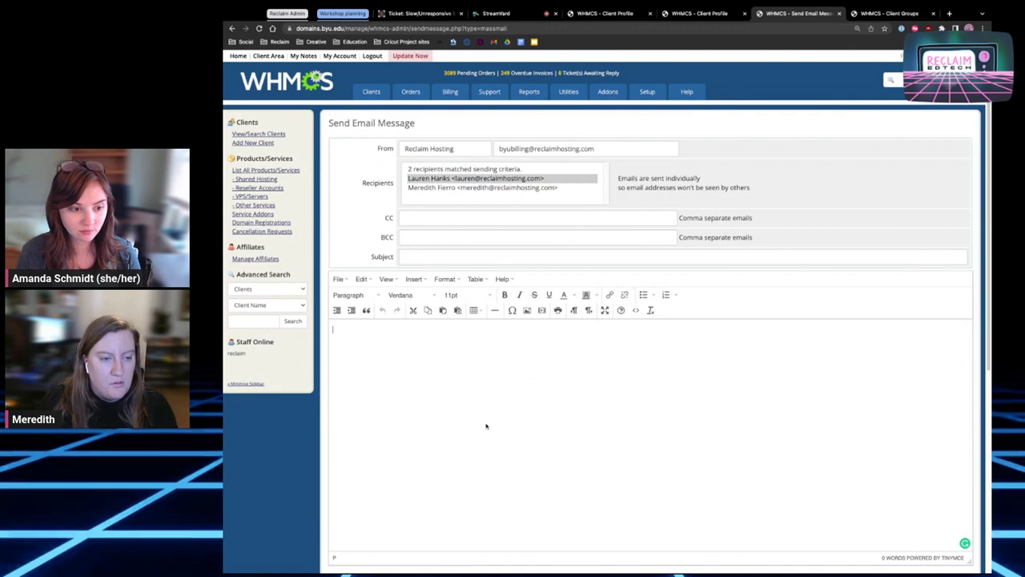
{"action": "scroll", "coordinate": [554, 377], "scroll_direction": "down", "scroll_amount": 1}
{"action": "scroll", "coordinate": [554, 378], "scroll_direction": "down", "scroll_amount": 3}
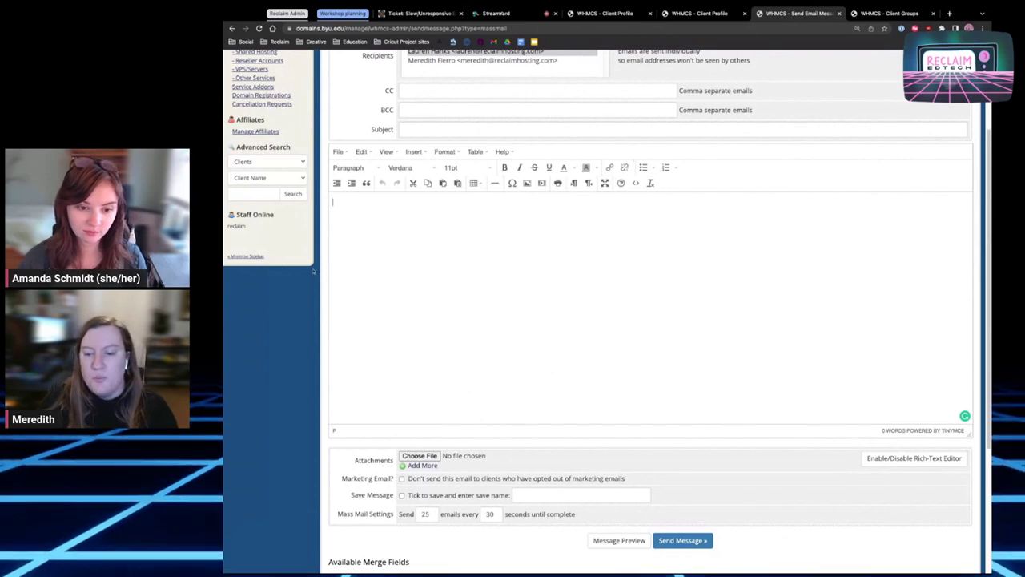
{"action": "left_click", "coordinate": [440, 307]}
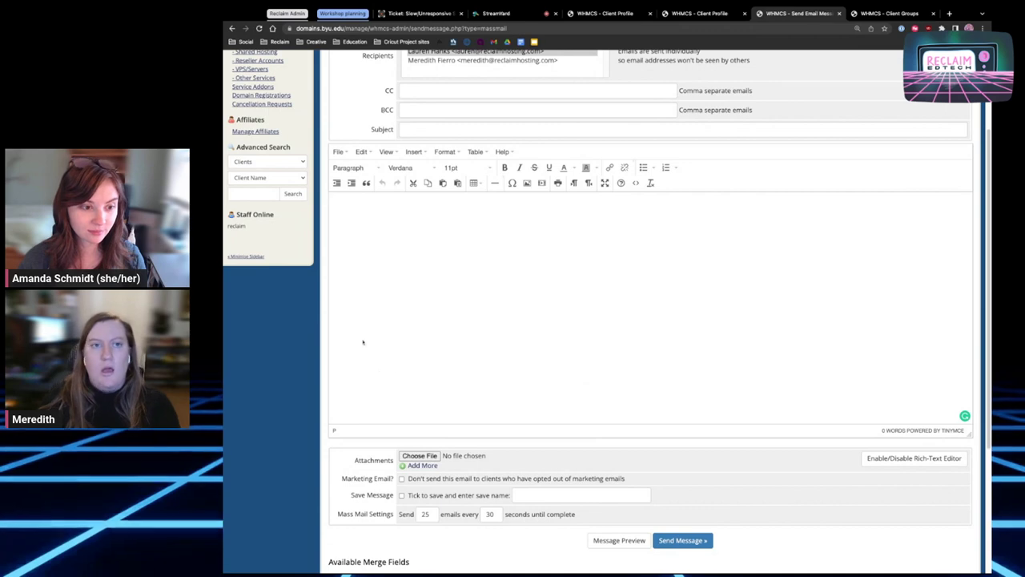
Step: Close the mass email and Client Groups pages, and remove the shared screen from the StreamYard broadcast
{"action": "left_click", "coordinate": [840, 16]}
{"action": "left_click", "coordinate": [839, 15]}
{"action": "left_click", "coordinate": [496, 13]}
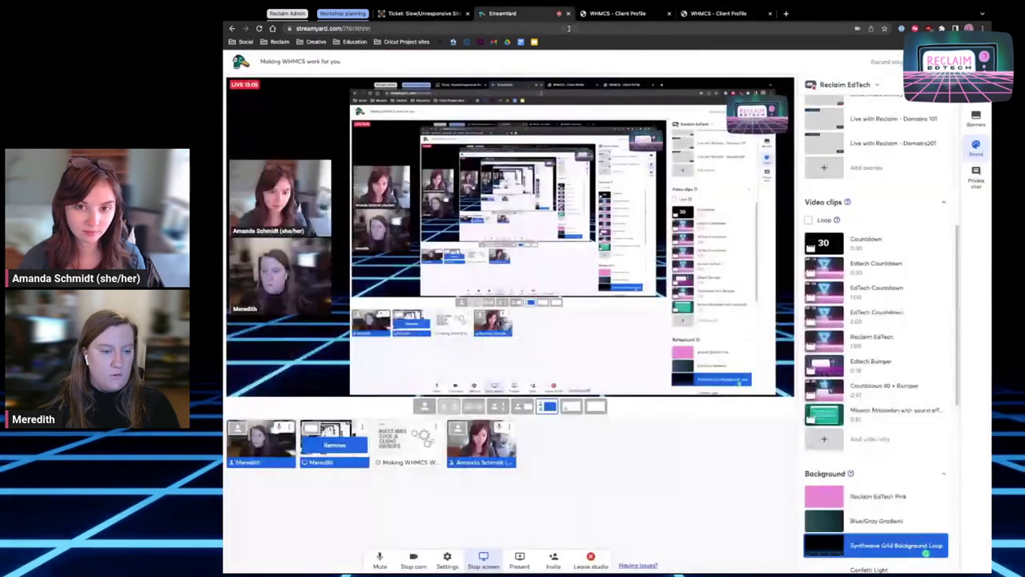
{"action": "left_click", "coordinate": [334, 444]}
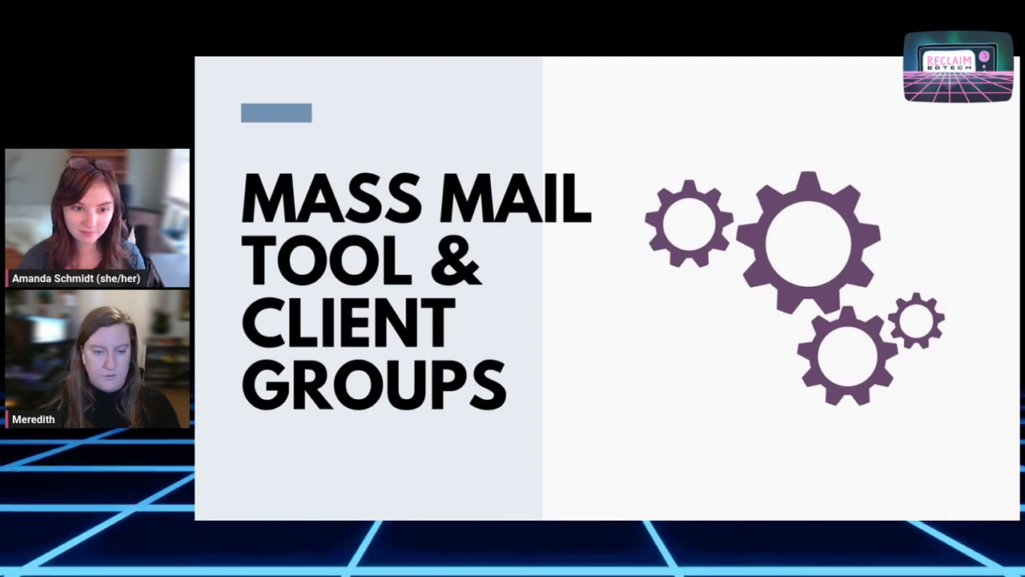
{"action": "key", "text": "Right"}
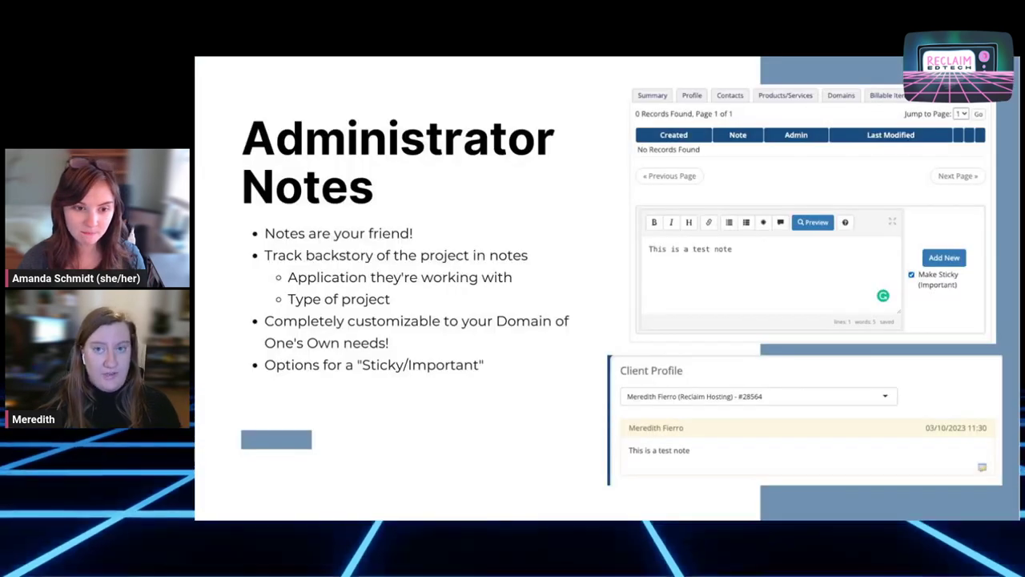